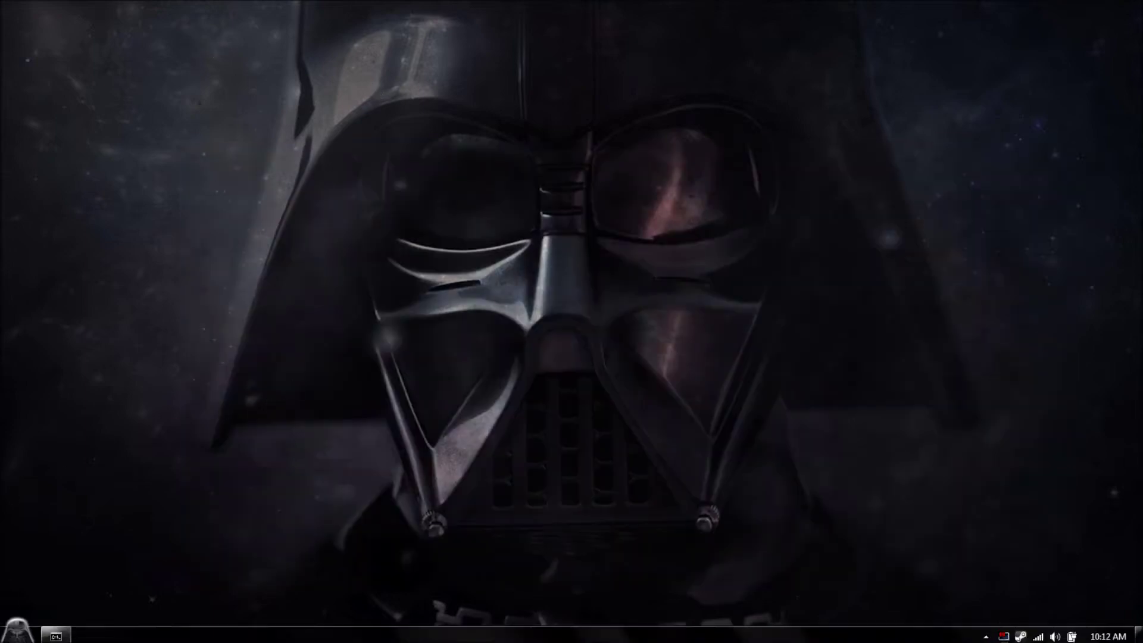
# Open Xfire and look through its list of installed games as far as Diablo III.
pyautogui.click(986, 635)
pyautogui.doubleClick(973, 564)
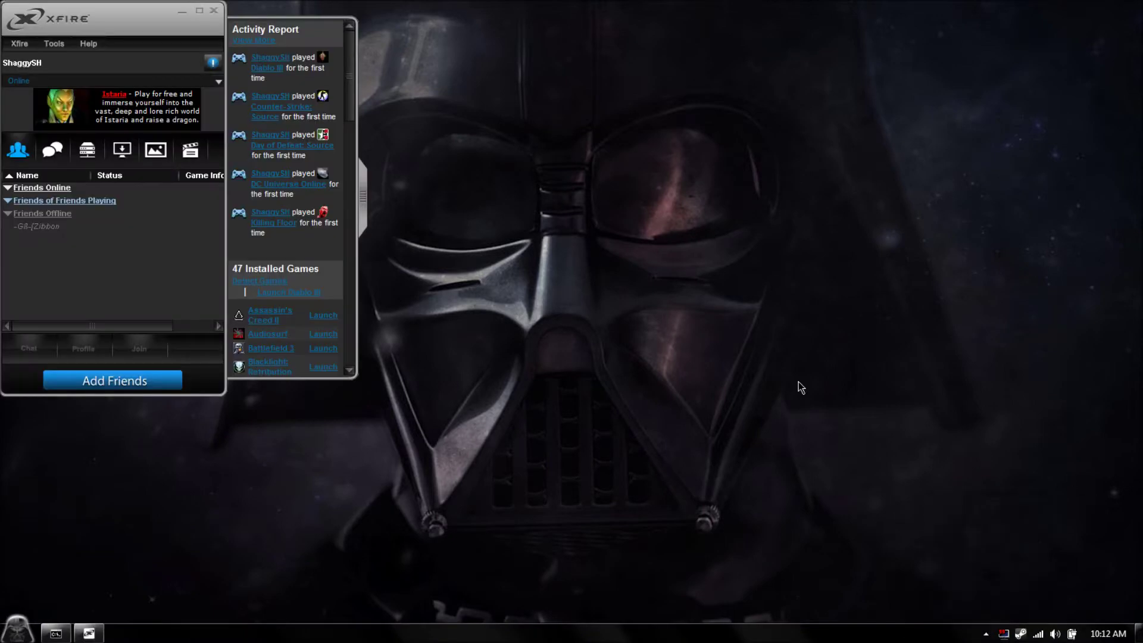
pyautogui.moveTo(351, 100); pyautogui.dragTo(345, 234)
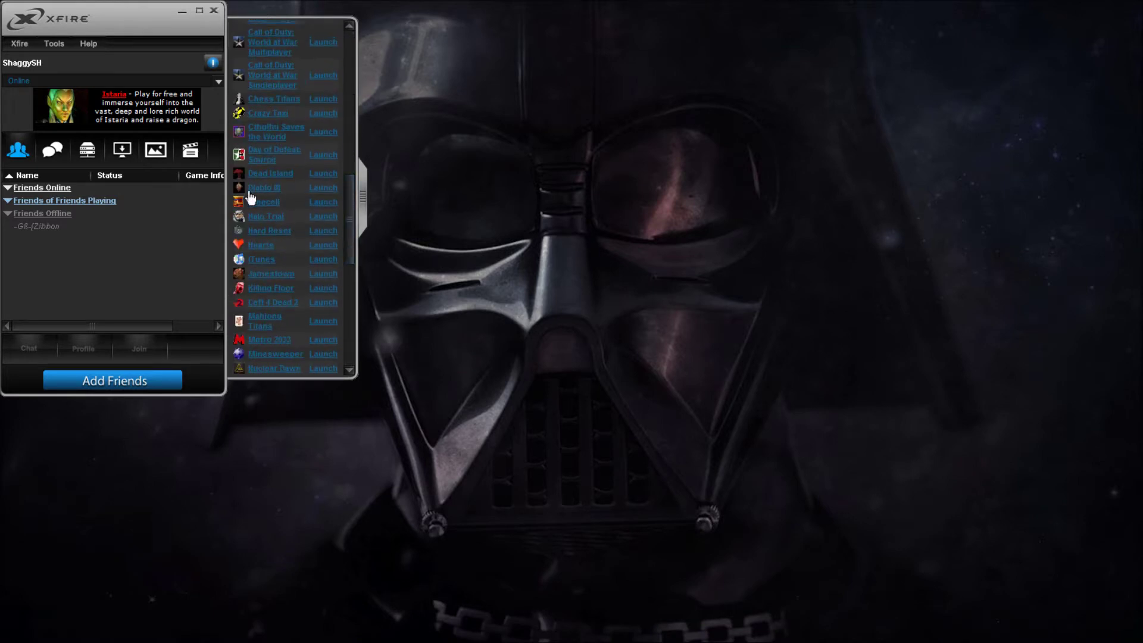
# Examine the installed-games detection page in Xfire's options, and close the options and the Xfire window.
pyautogui.click(52, 44)
pyautogui.click(101, 94)
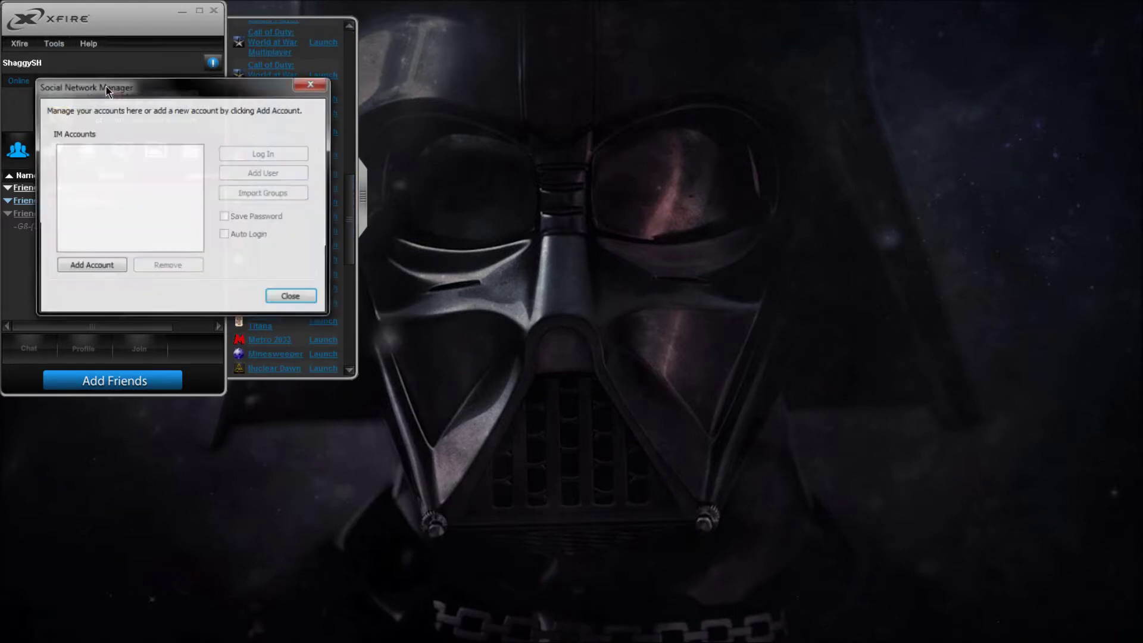
pyautogui.click(316, 83)
pyautogui.click(54, 44)
pyautogui.click(89, 74)
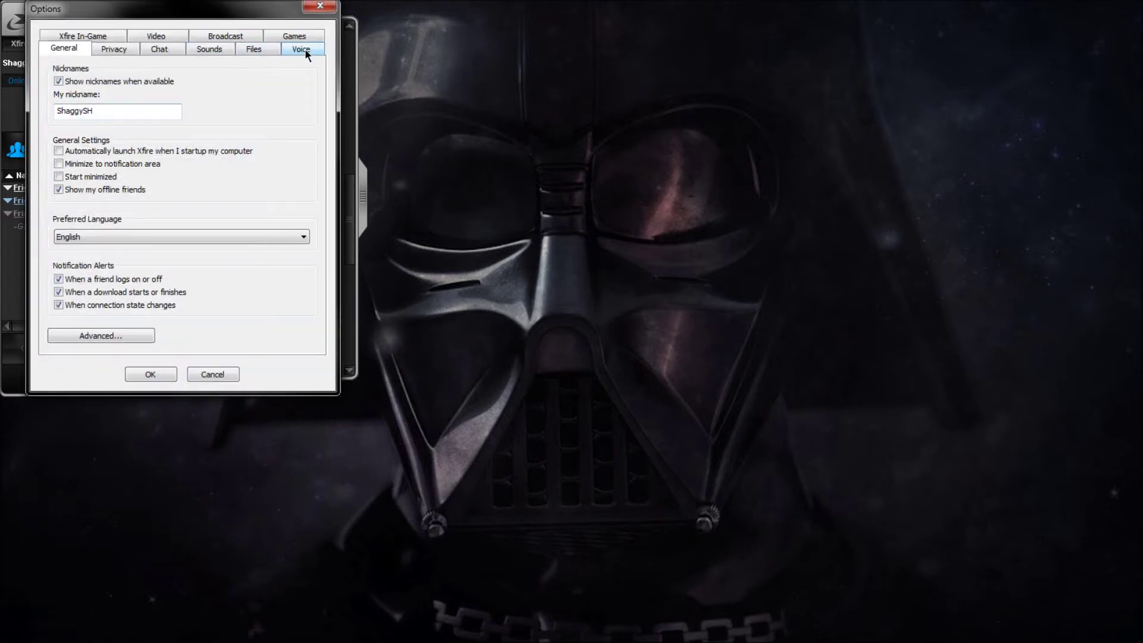
pyautogui.click(294, 36)
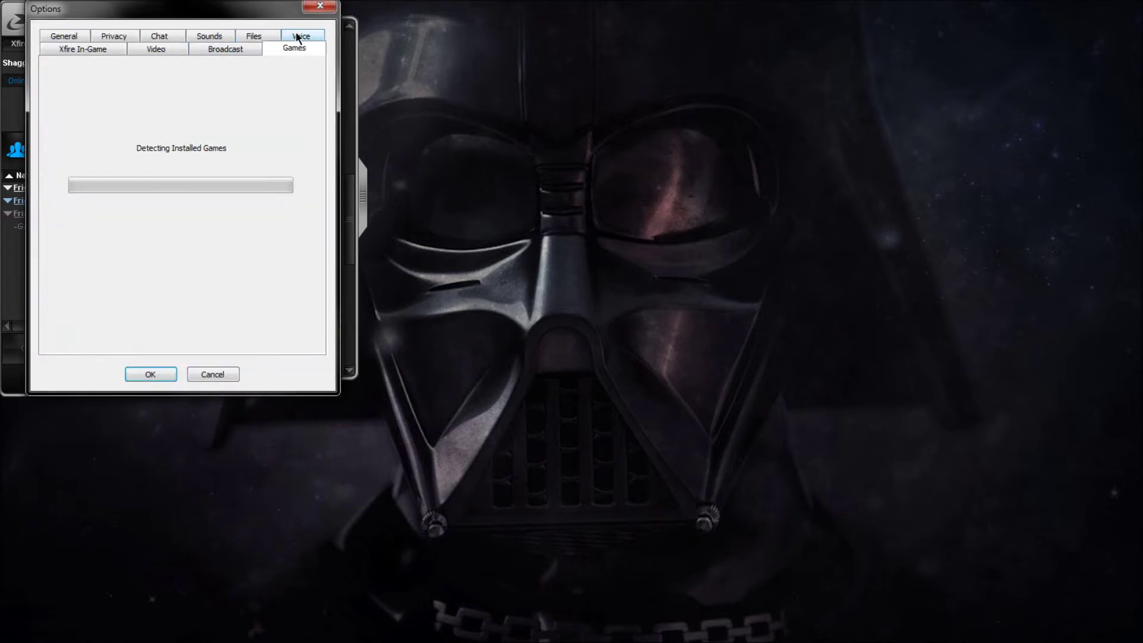
pyautogui.click(319, 8)
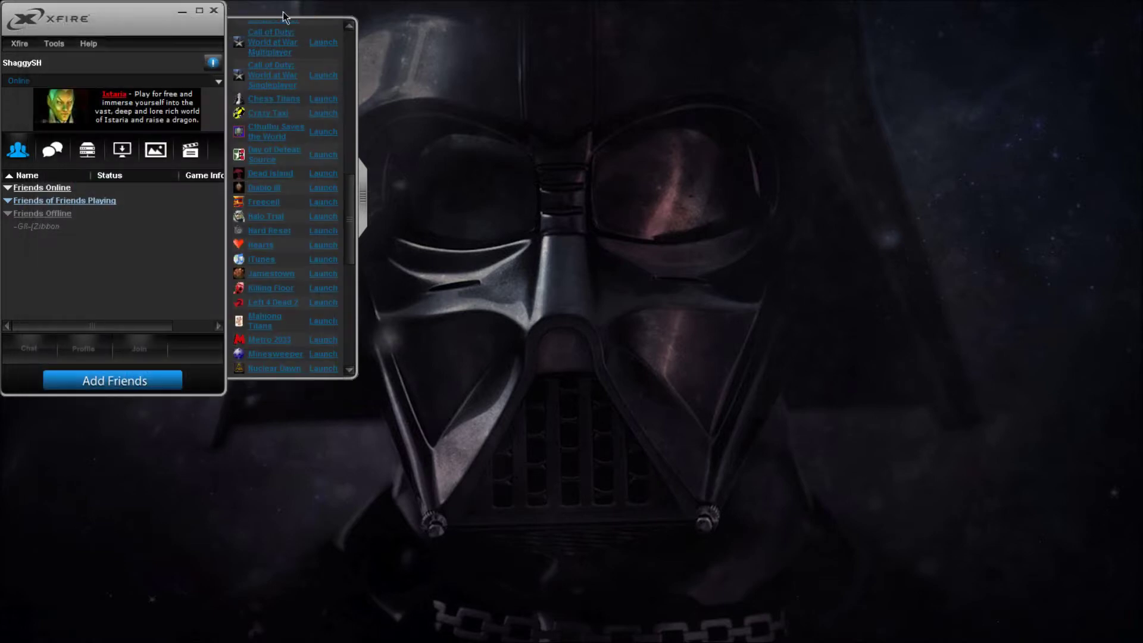
pyautogui.click(215, 11)
# Open the C: drive in Windows Explorer.
pyautogui.moveTo(415, 4)
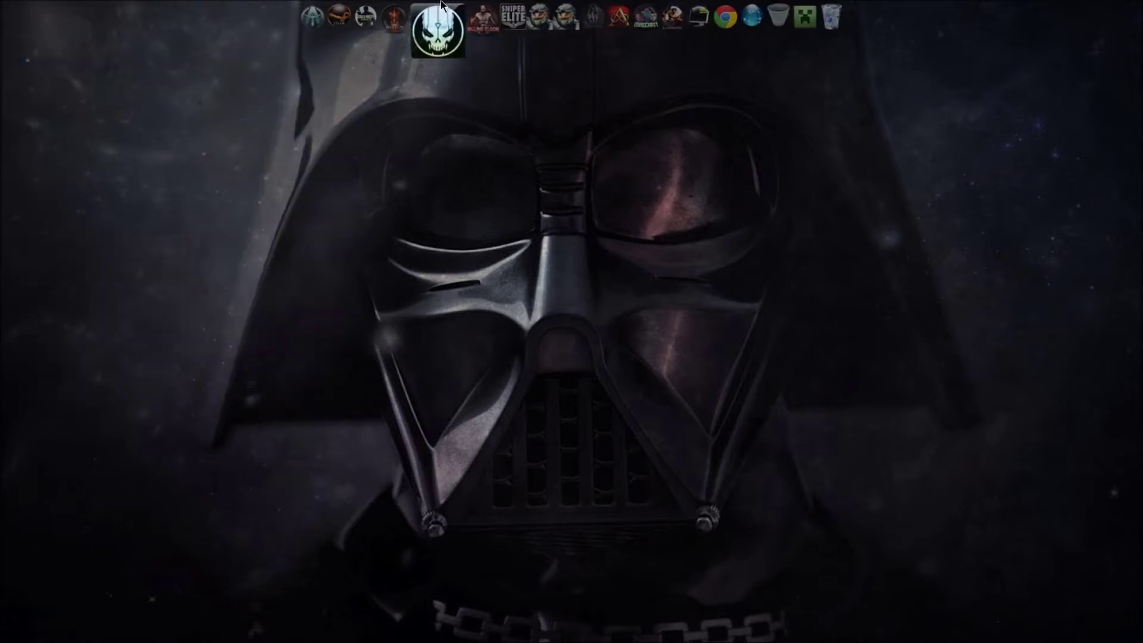
pyautogui.moveTo(13, 633)
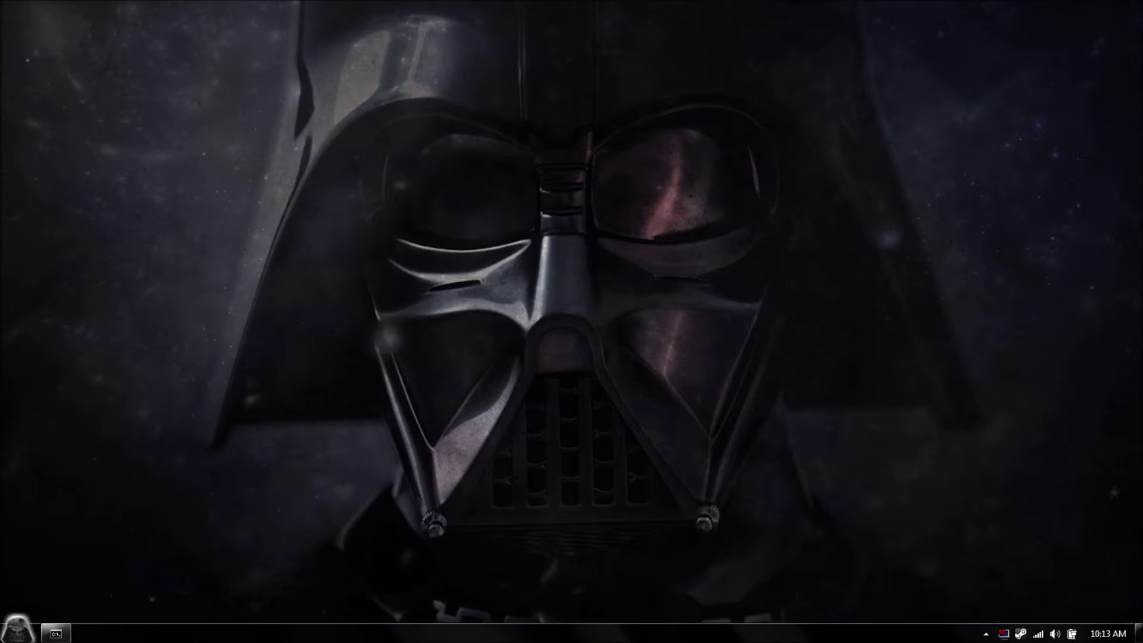
pyautogui.click(9, 636)
pyautogui.click(222, 459)
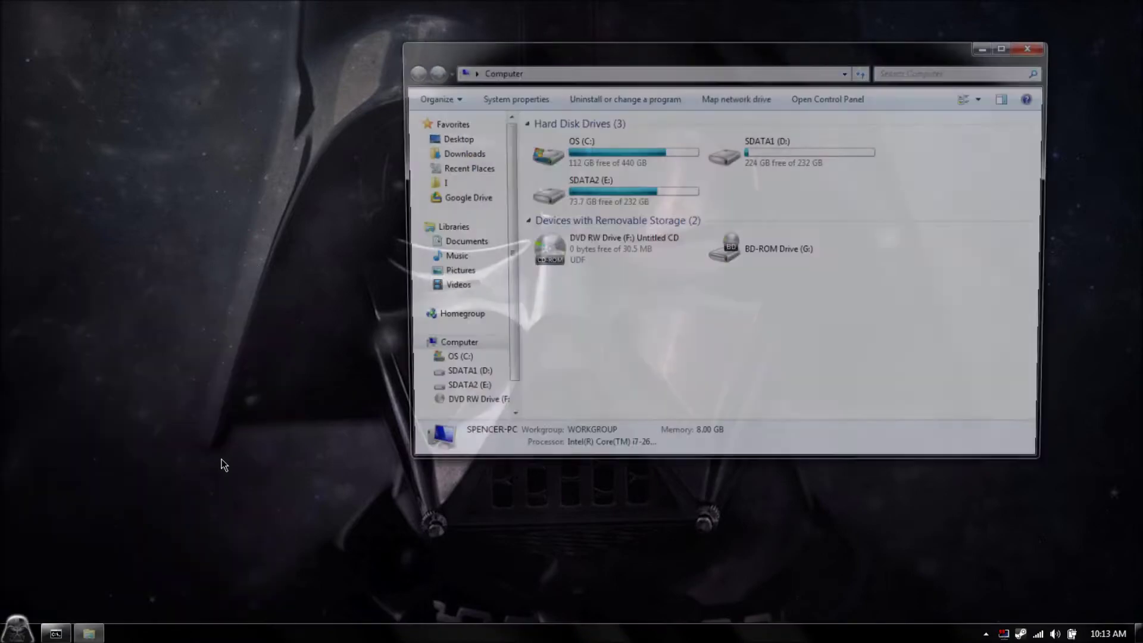
pyautogui.doubleClick(638, 157)
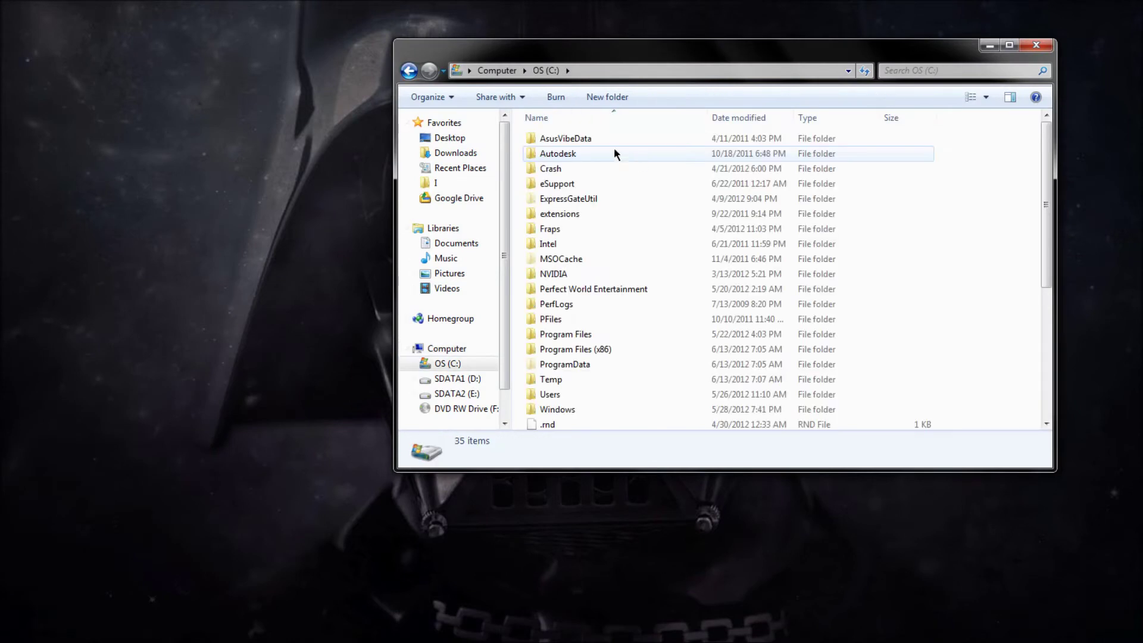
pyautogui.scroll(-1, 661, 286)
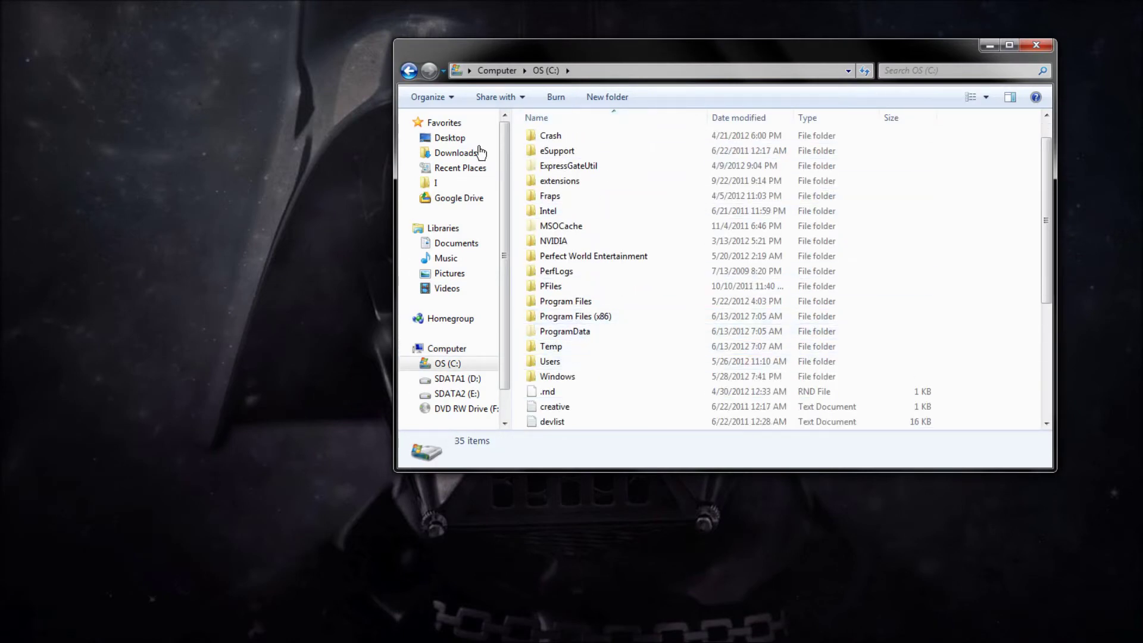
# Check whether the folder view options are set to show hidden files, folders, and drives.
pyautogui.click(439, 99)
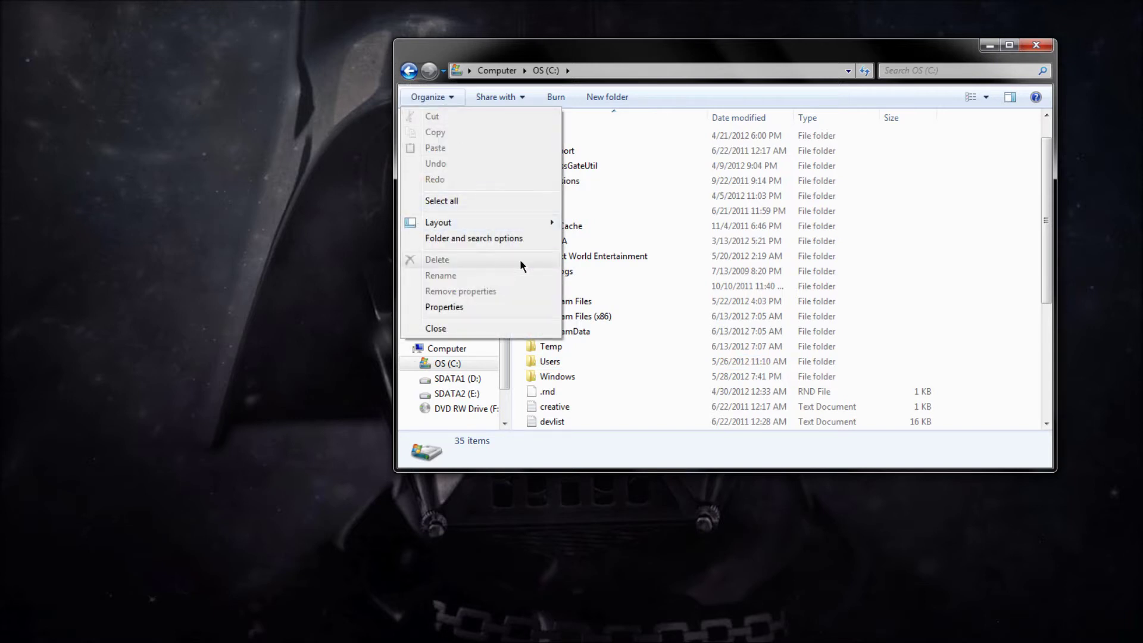
pyautogui.click(491, 238)
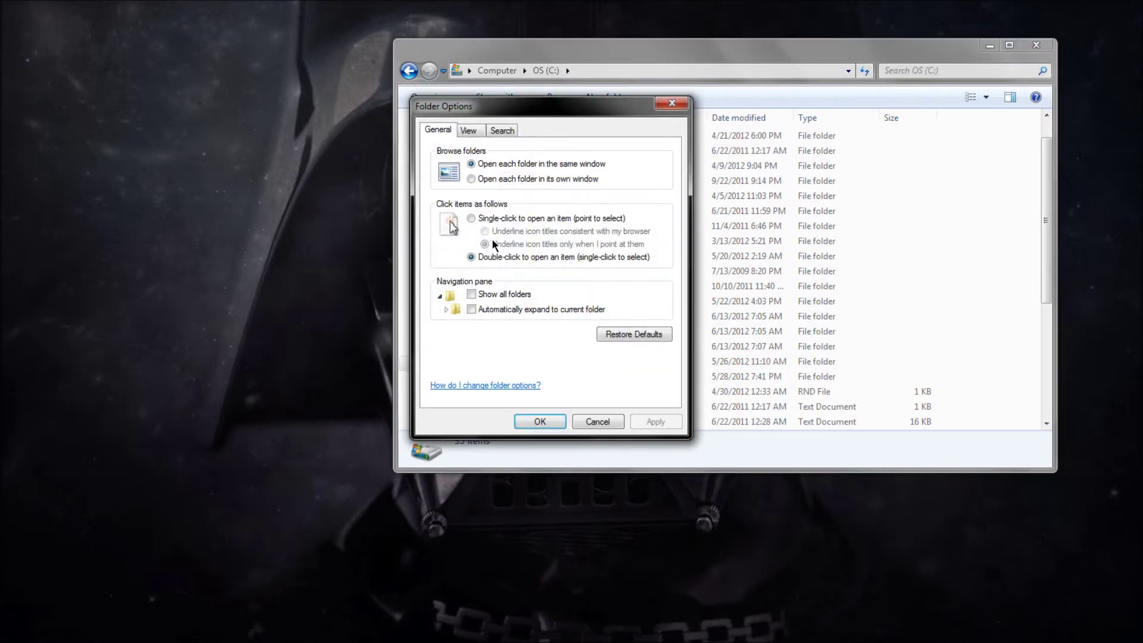
pyautogui.click(482, 129)
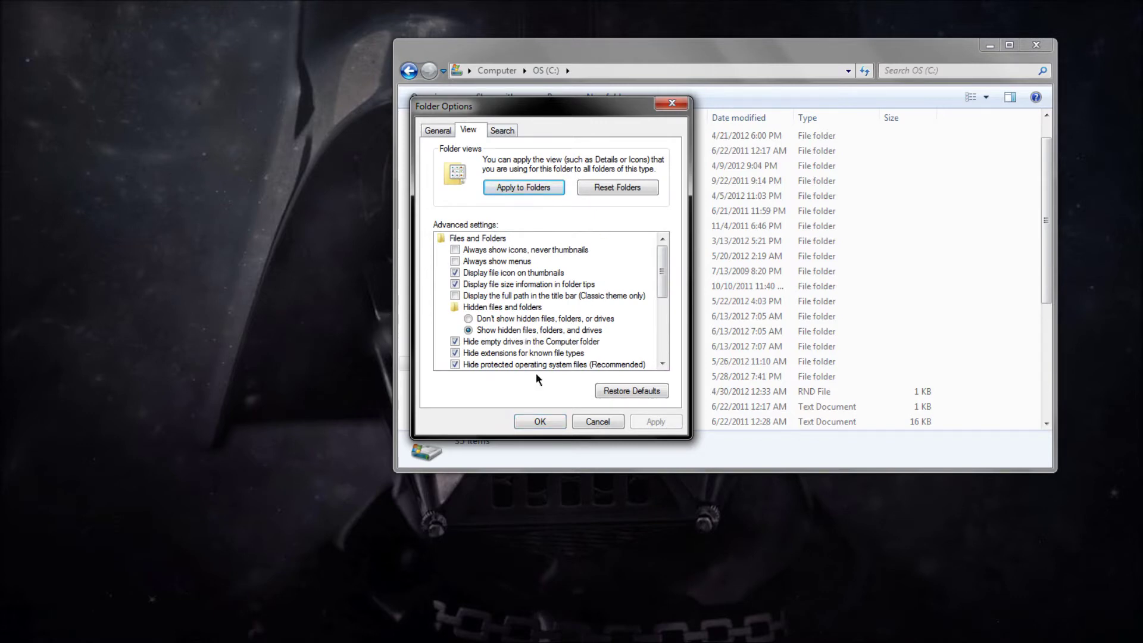
pyautogui.click(672, 103)
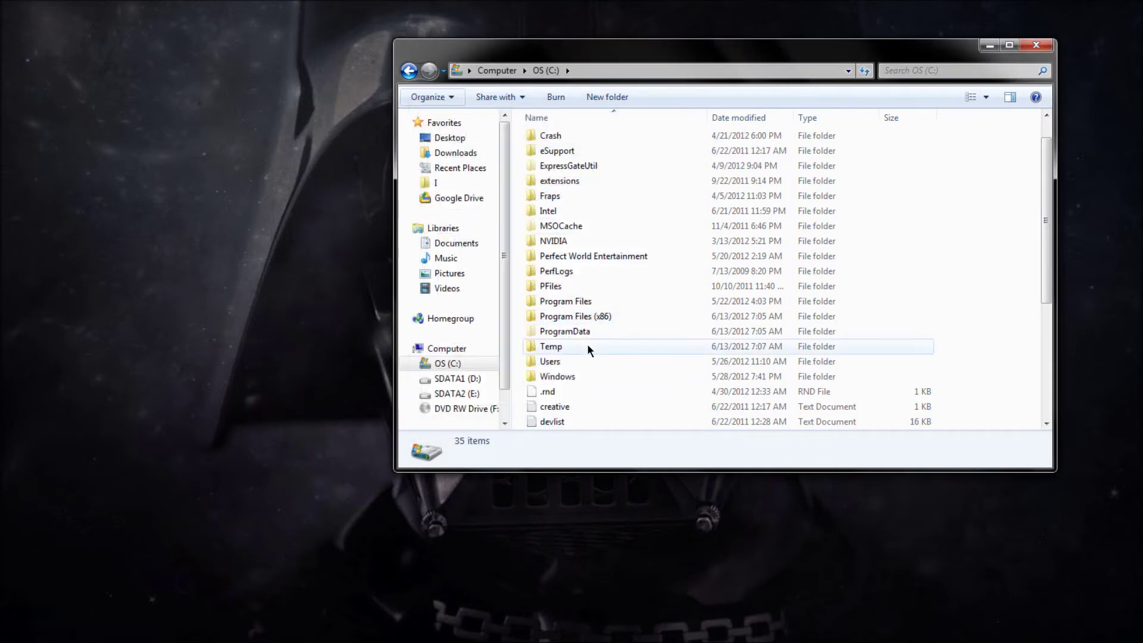
# Open the xfire_games configuration file from the Xfire folder inside ProgramData.
pyautogui.doubleClick(560, 332)
pyautogui.scroll(-13, 642, 329)
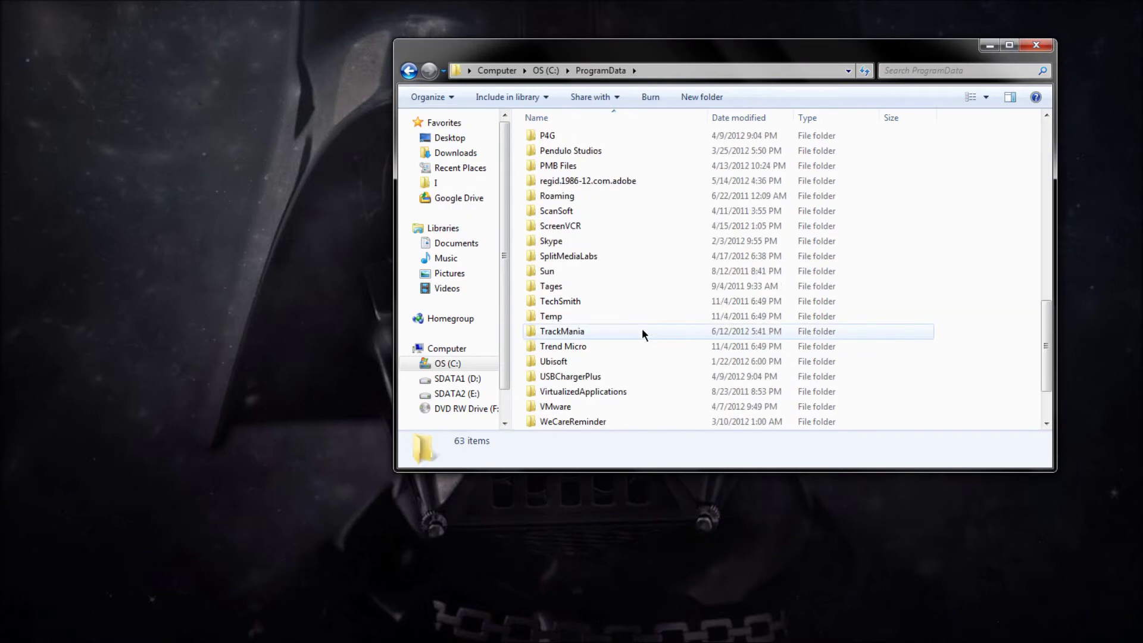
pyautogui.scroll(-1, 573, 381)
pyautogui.doubleClick(563, 391)
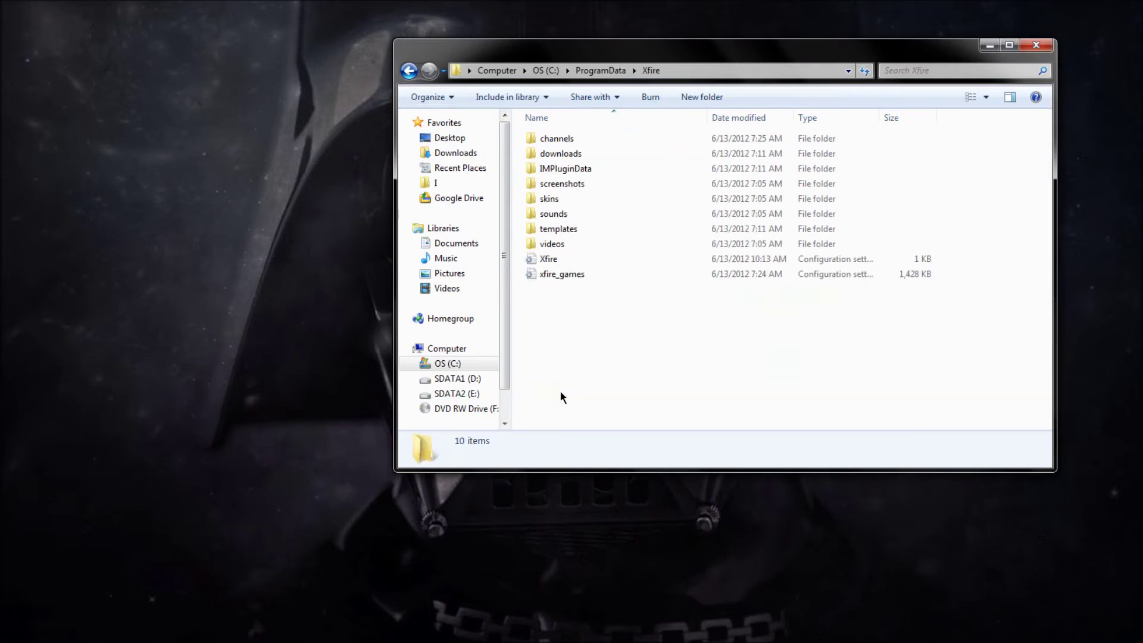
pyautogui.click(563, 275)
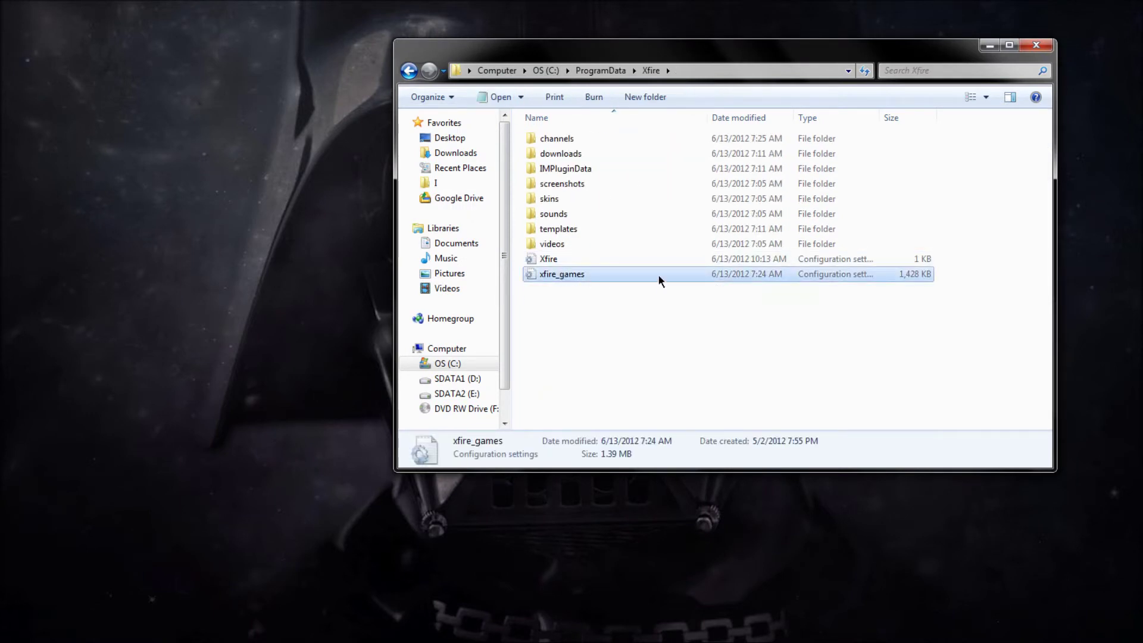
pyautogui.doubleClick(608, 275)
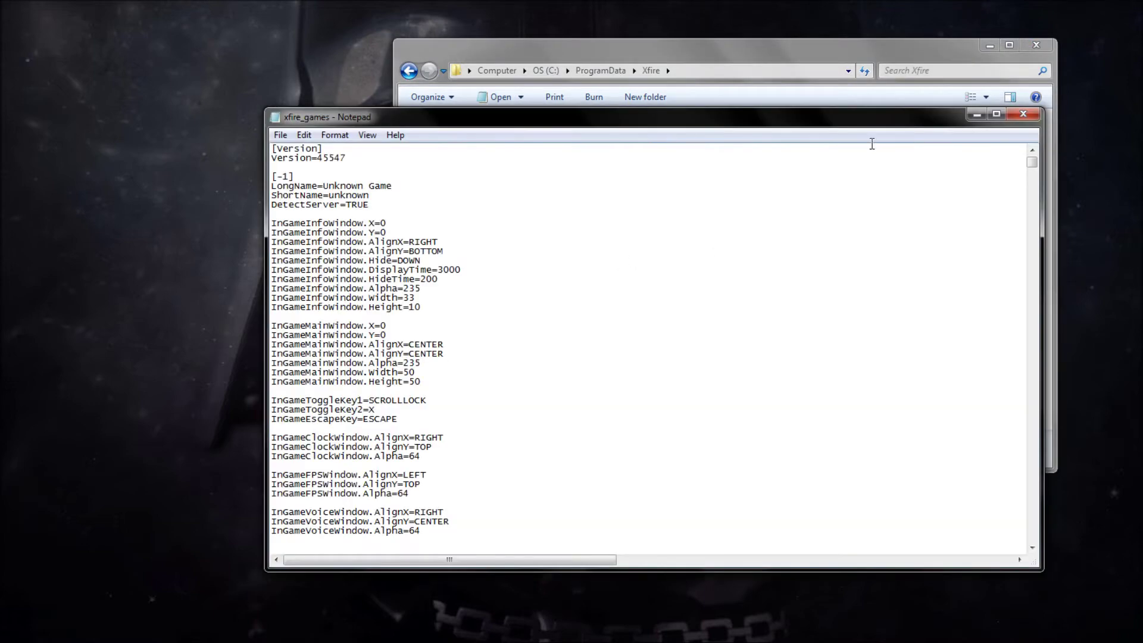
# Locate the Diablo III entry [6843] in xfire_games and examine its whole block of settings.
pyautogui.moveTo(714, 119); pyautogui.dragTo(711, 85)
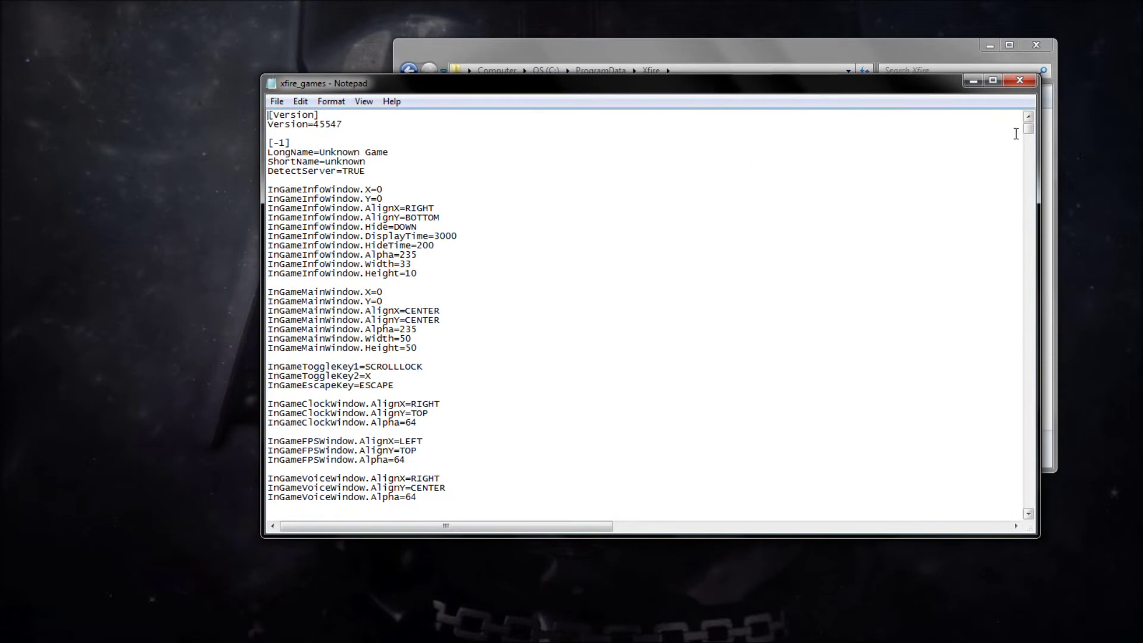
pyautogui.moveTo(1026, 127); pyautogui.dragTo(998, 461)
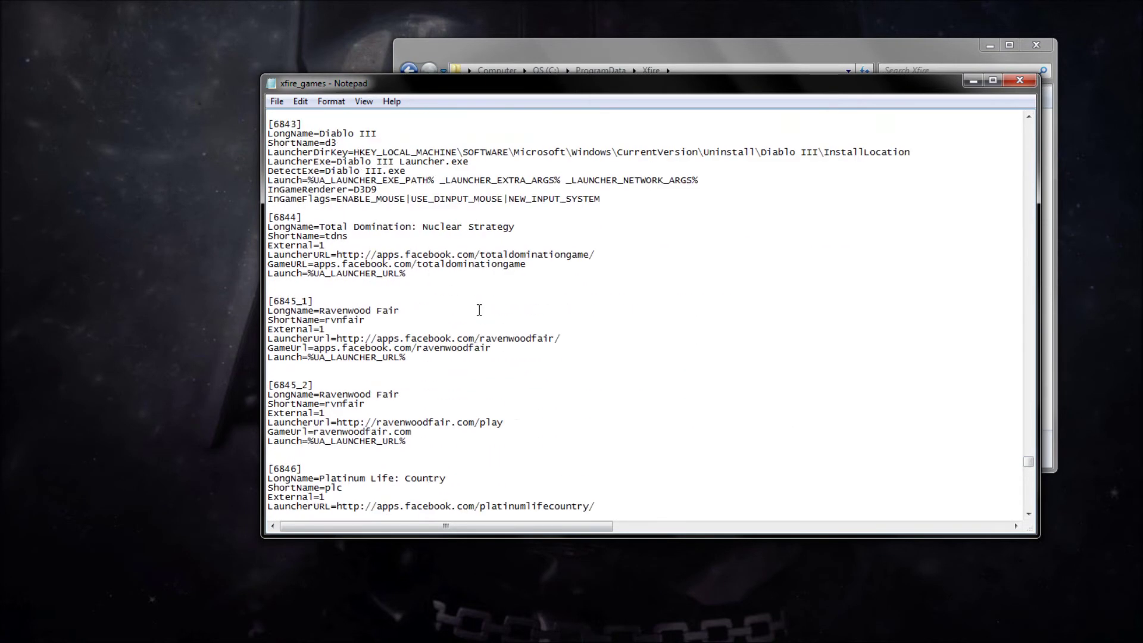
pyautogui.scroll(3, 479, 309)
pyautogui.moveTo(610, 284); pyautogui.dragTo(234, 204)
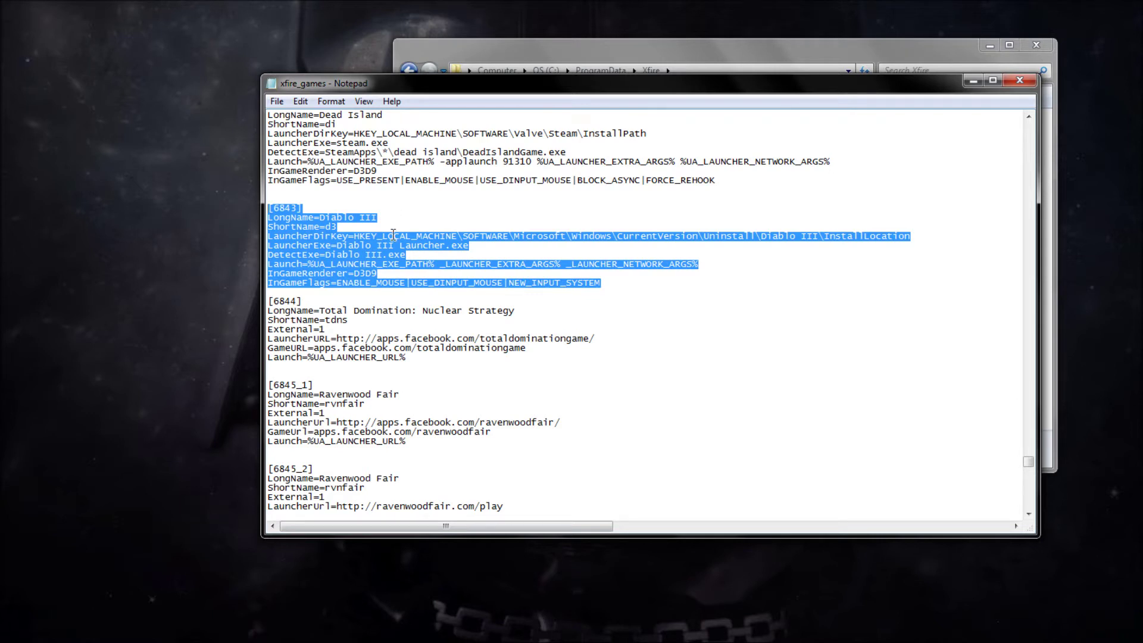
pyautogui.click(398, 213)
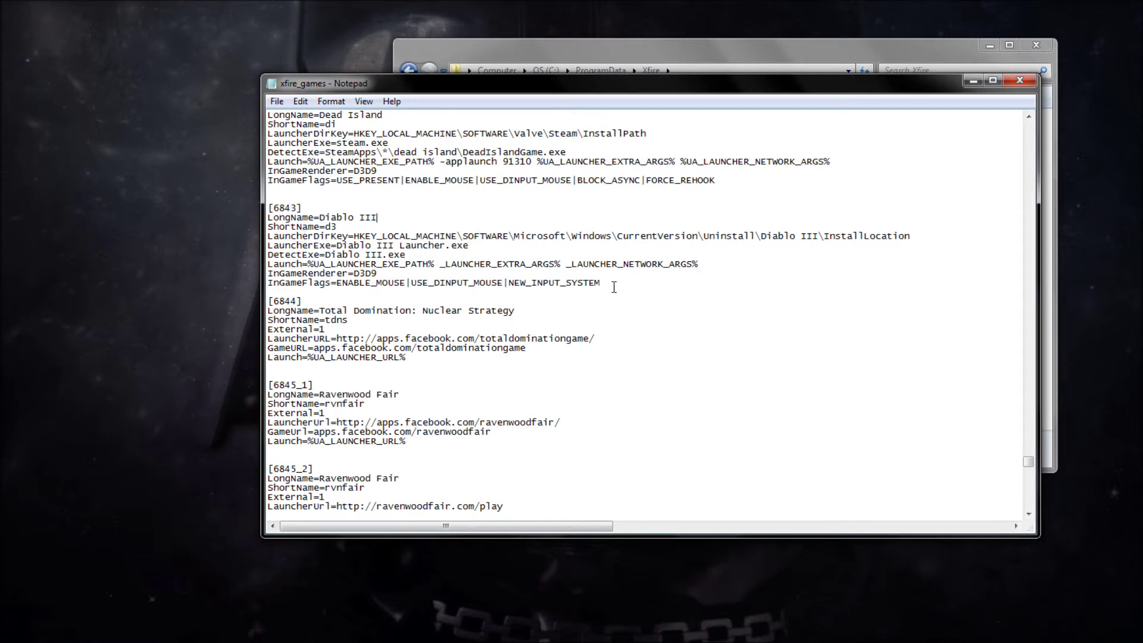
# Examine the last lines of the Diablo III entry and the start of entry [6844], and close the file and its folder.
pyautogui.moveTo(614, 287); pyautogui.dragTo(254, 261)
pyautogui.moveTo(704, 308); pyautogui.dragTo(267, 299)
pyautogui.click(624, 290)
pyautogui.press('Down')
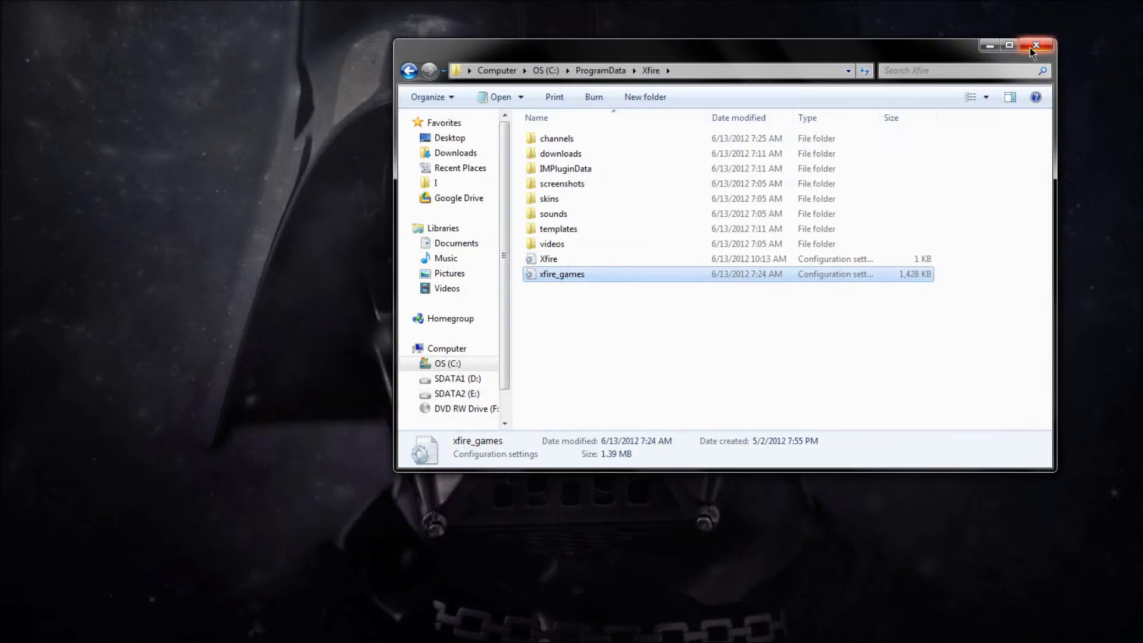
pyautogui.click(1033, 45)
# Switch to Steam, start adding a non-Steam game to the library, and look through the offered programs.
pyautogui.moveTo(362, 2)
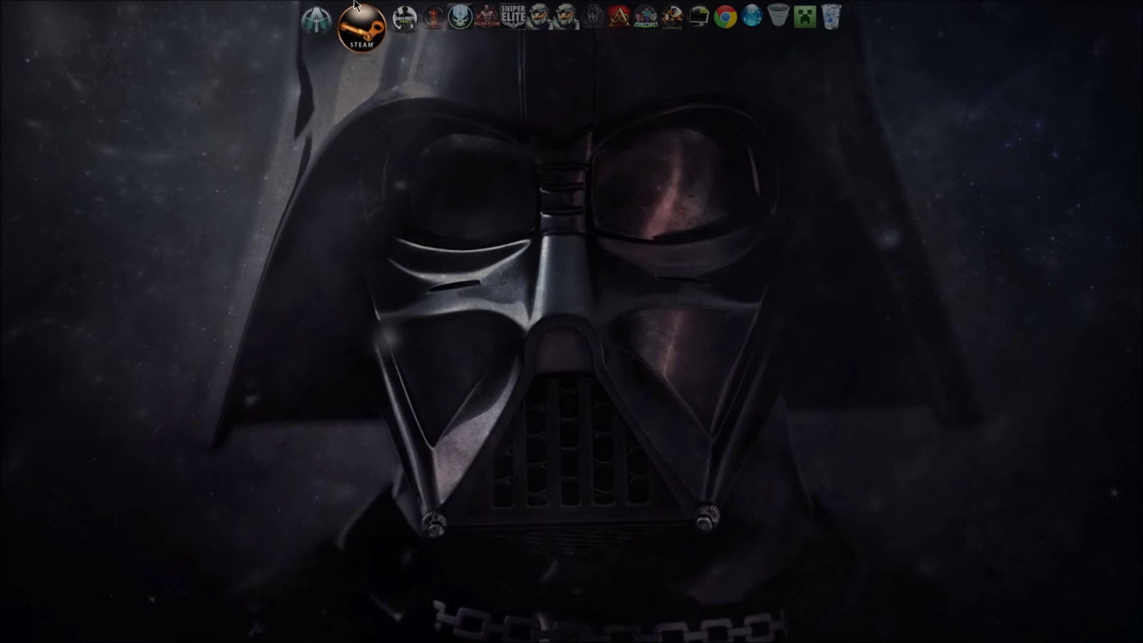
pyautogui.click(362, 4)
pyautogui.moveTo(422, 351)
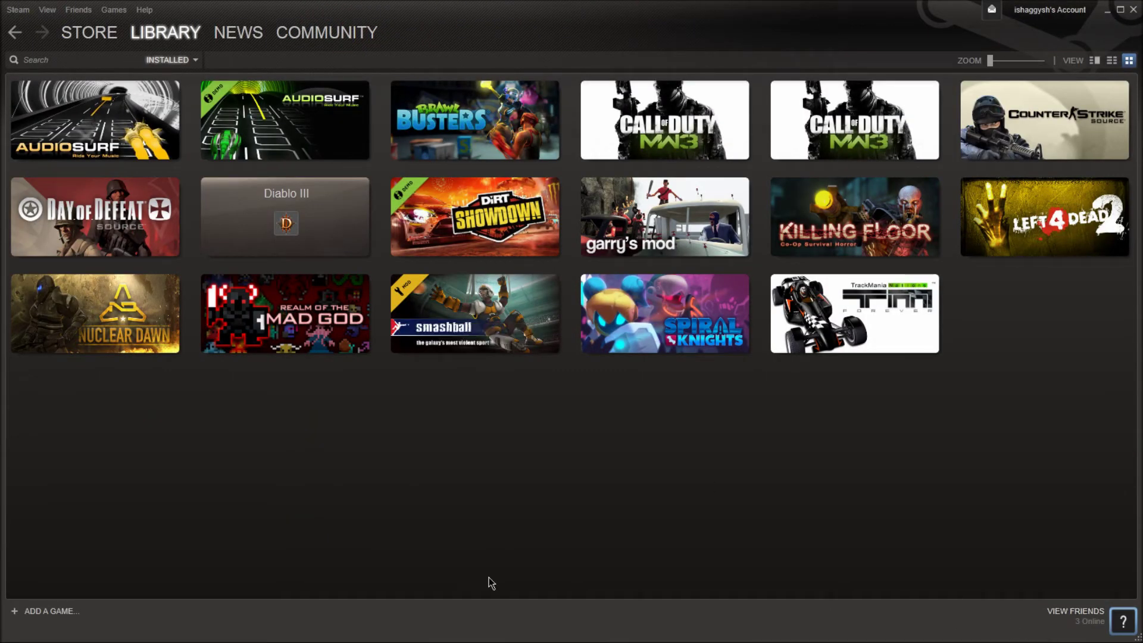
pyautogui.click(41, 611)
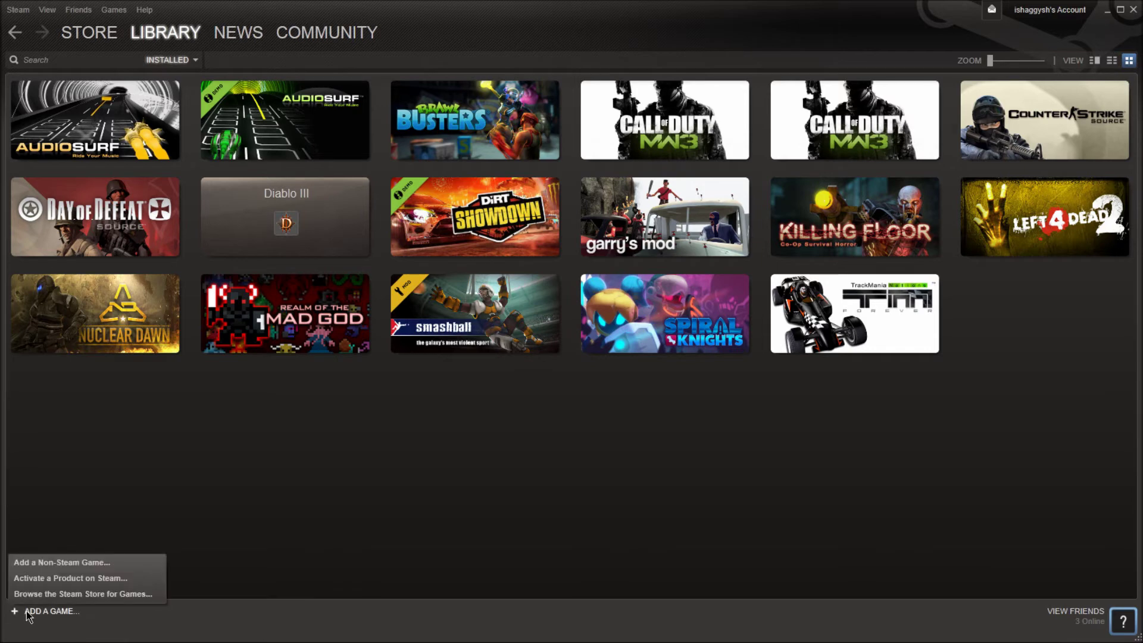
pyautogui.click(83, 566)
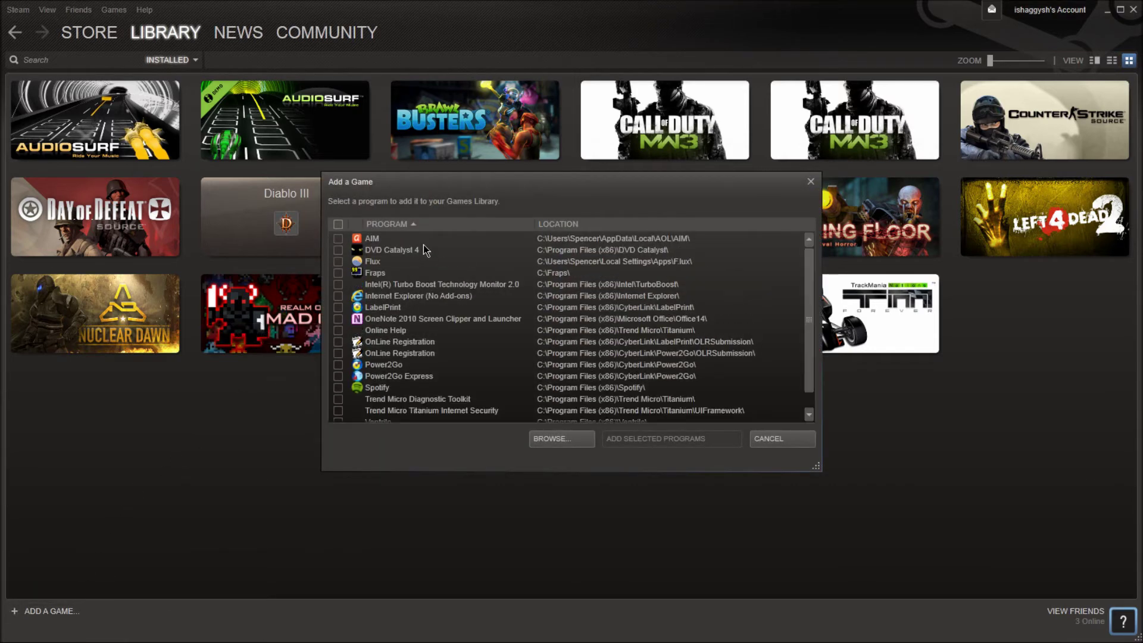
pyautogui.scroll(-5, 426, 249)
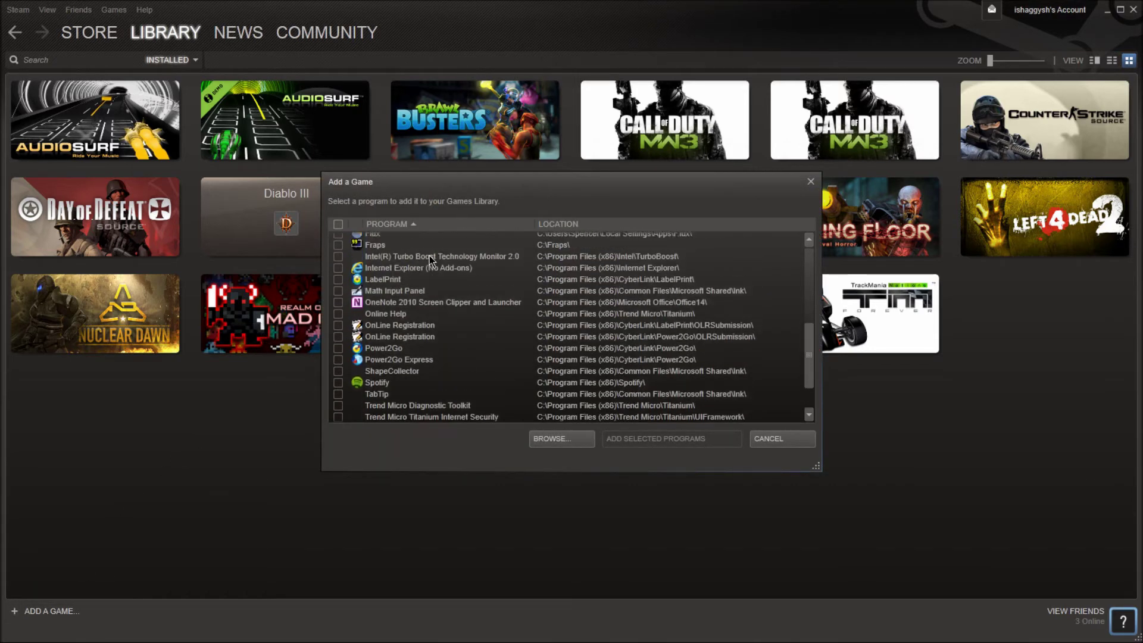
pyautogui.click(555, 443)
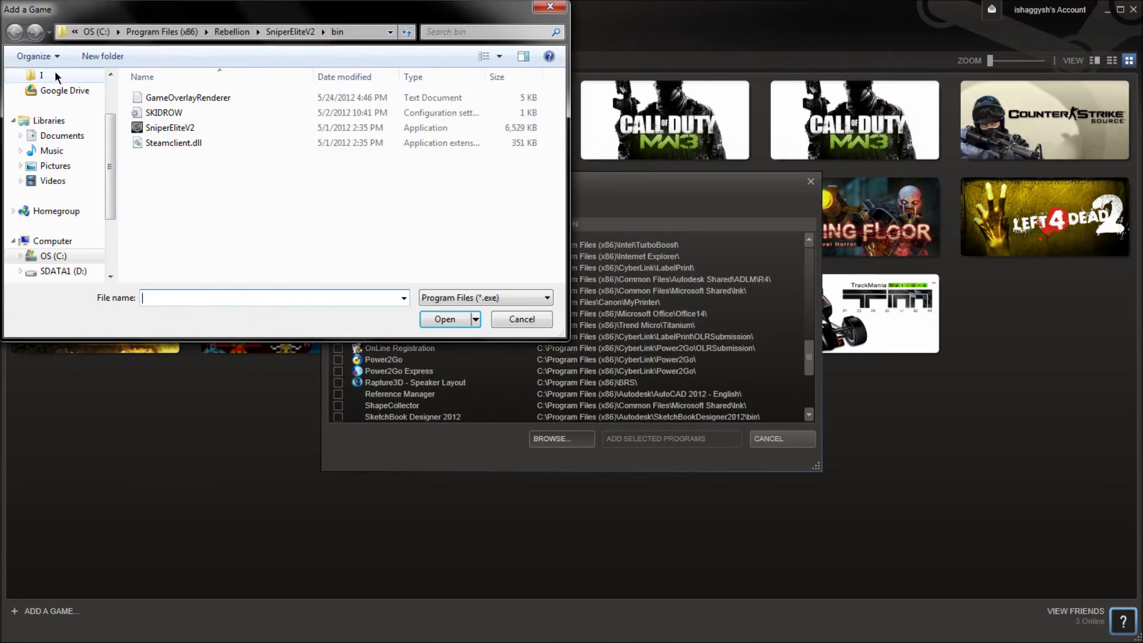
pyautogui.scroll(2, 110, 165)
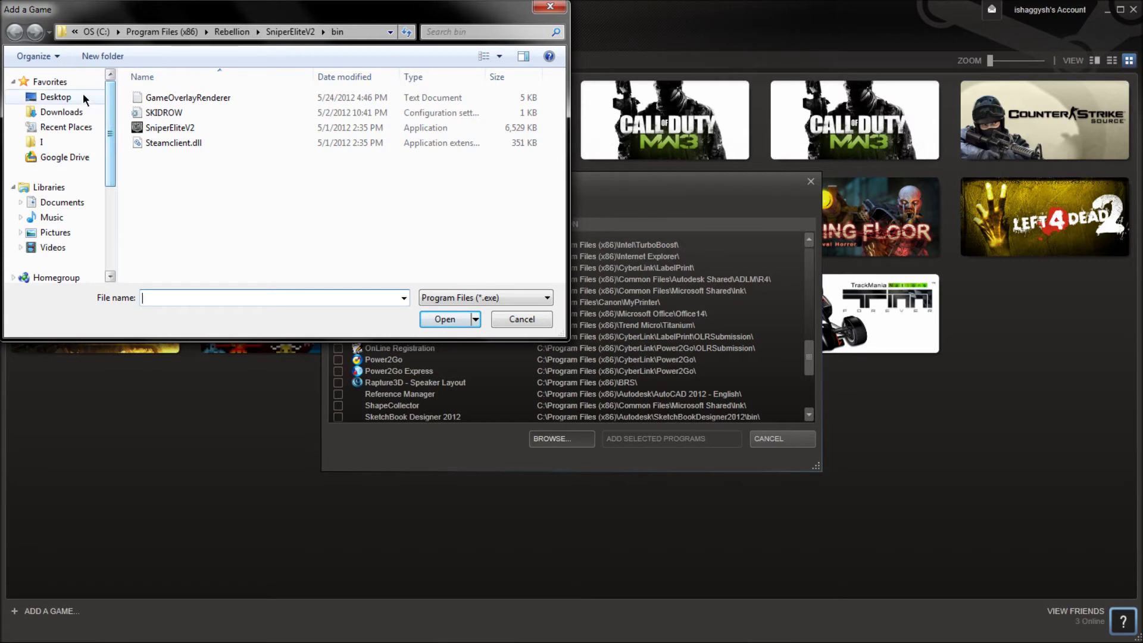
pyautogui.click(54, 189)
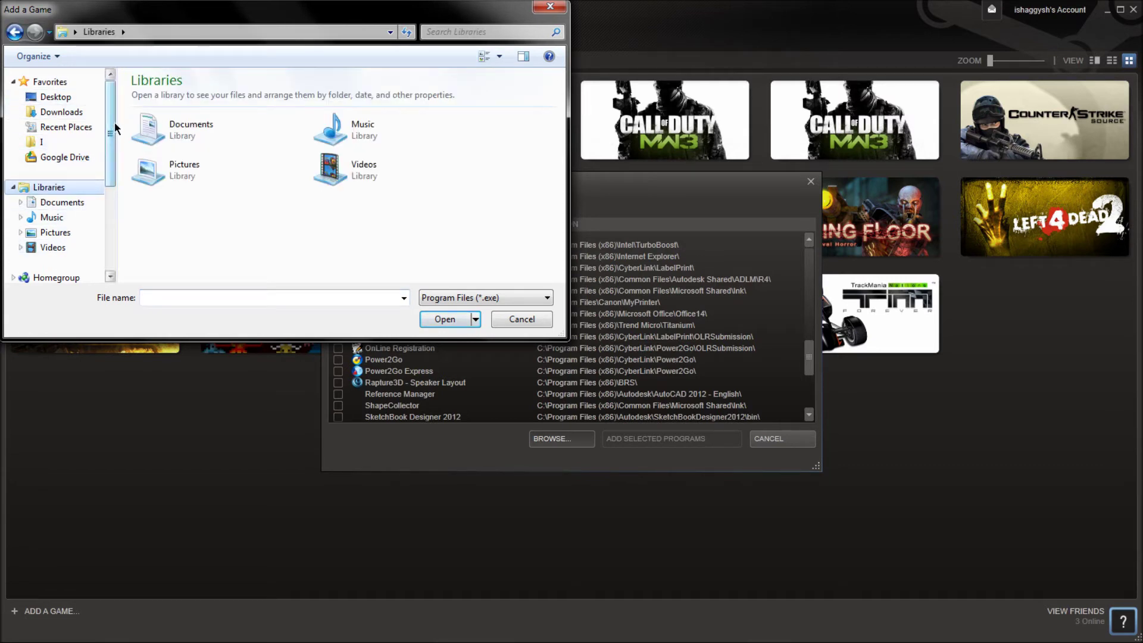
pyautogui.moveTo(112, 123); pyautogui.dragTo(110, 193)
pyautogui.click(59, 196)
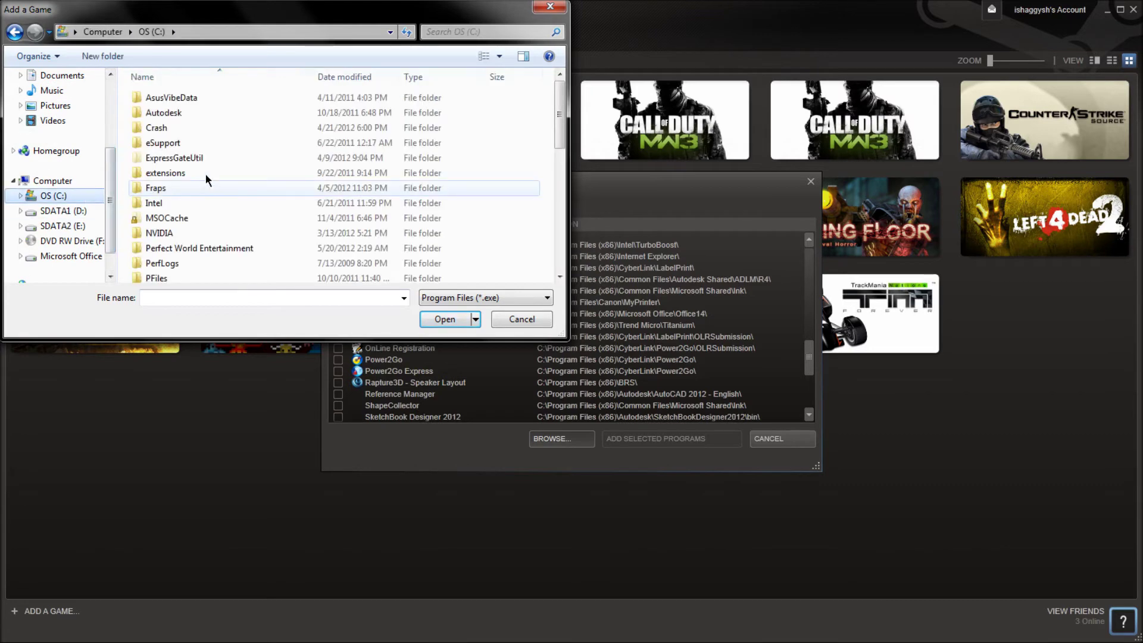
pyautogui.scroll(3, 98, 197)
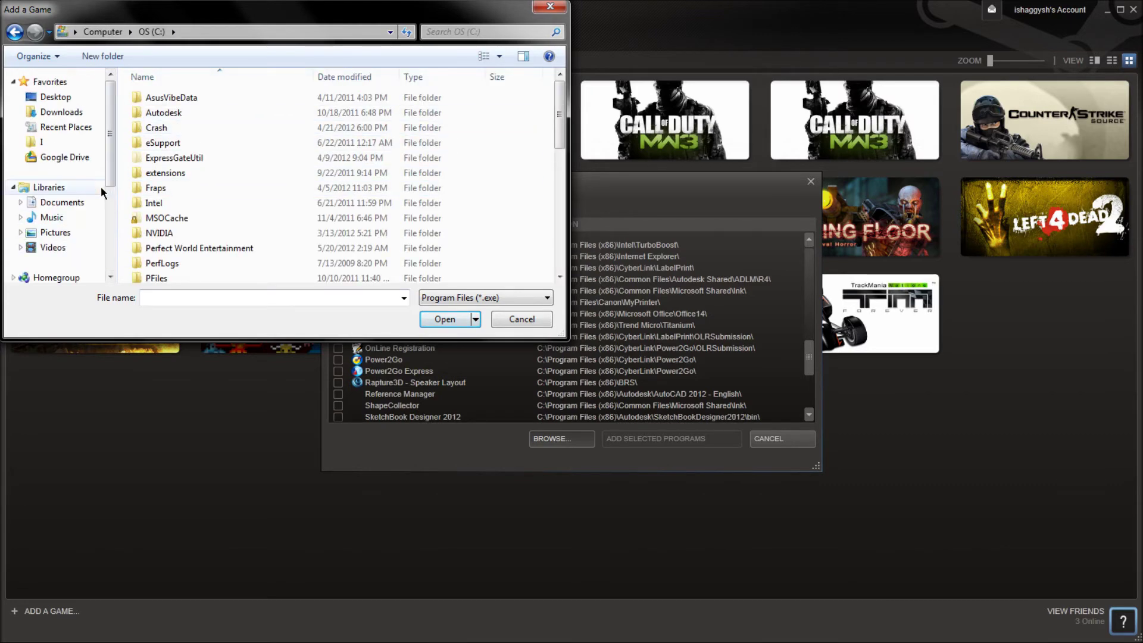
pyautogui.click(550, 7)
# Look through the remaining programs offered for the Steam library and close the Add a Game window without adding one.
pyautogui.scroll(-2, 528, 365)
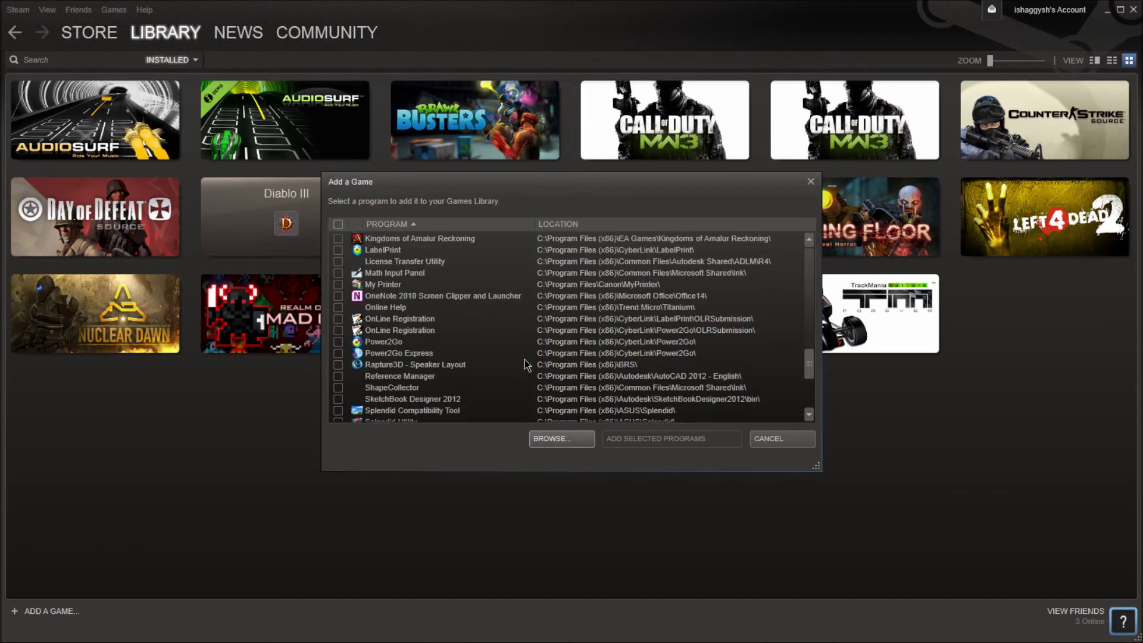
pyautogui.scroll(-4, 527, 365)
pyautogui.scroll(2, 394, 380)
pyautogui.scroll(-5, 397, 358)
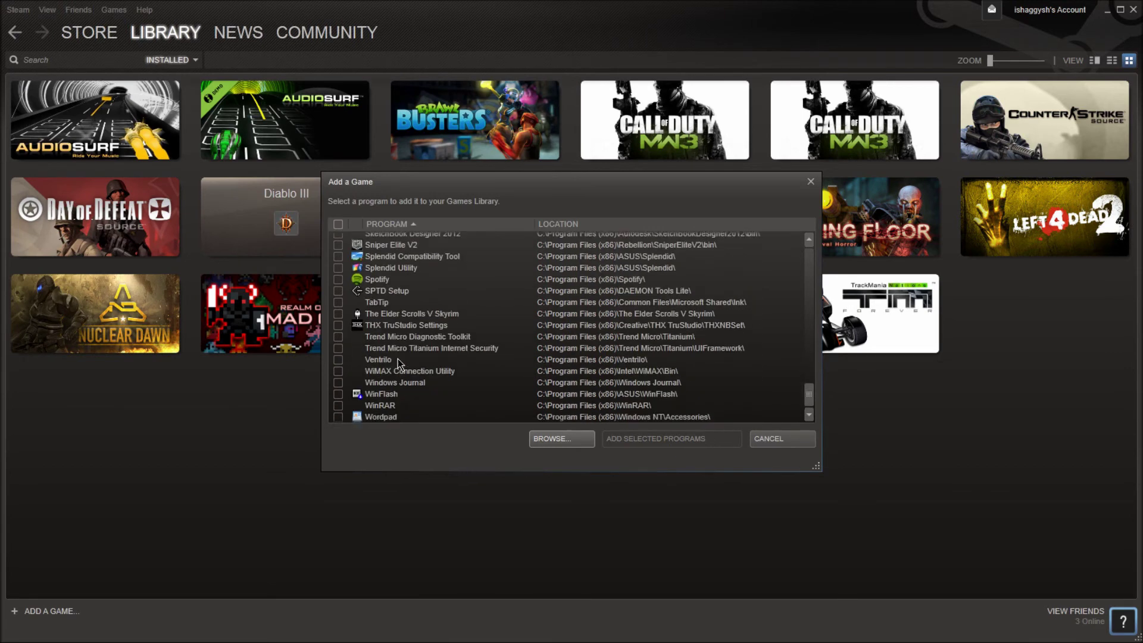
pyautogui.click(810, 181)
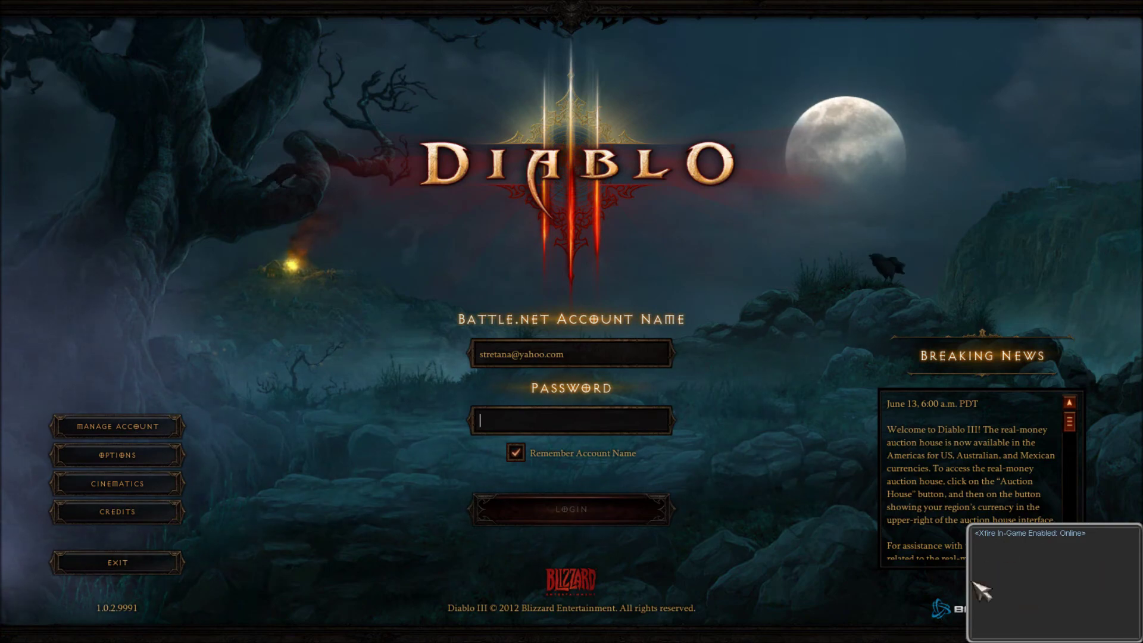
# Switch to Diablo III and open and close the Xfire and Steam overlays in turn over its login screen.
pyautogui.press('Scroll_Lock+x')
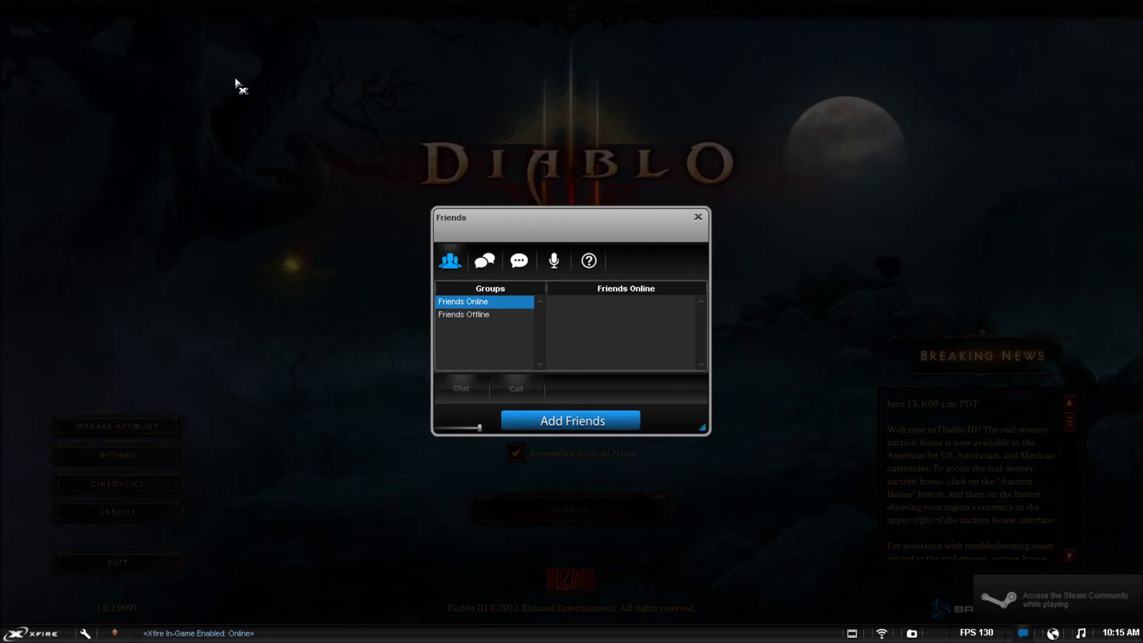
pyautogui.press('Scroll_Lock+x')
pyautogui.hotkey('shift', 'Tab')
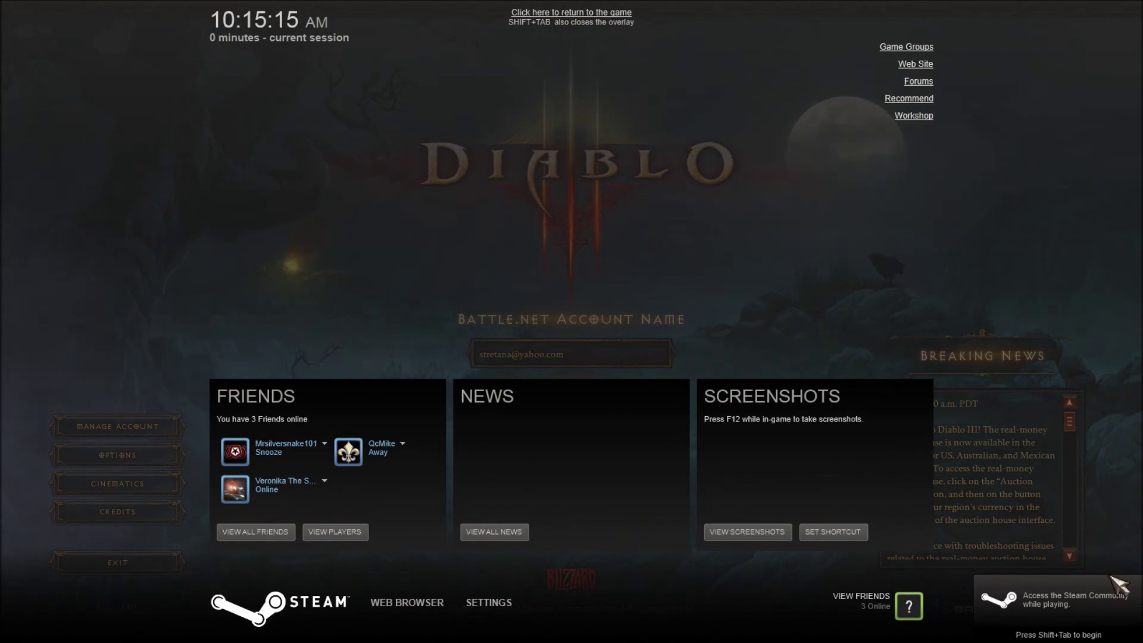
pyautogui.hotkey('shift', 'Tab')
pyautogui.press('Scroll_Lock+x')
pyautogui.press('Scroll_Lock+x')
pyautogui.press('Scroll_Lock+x')
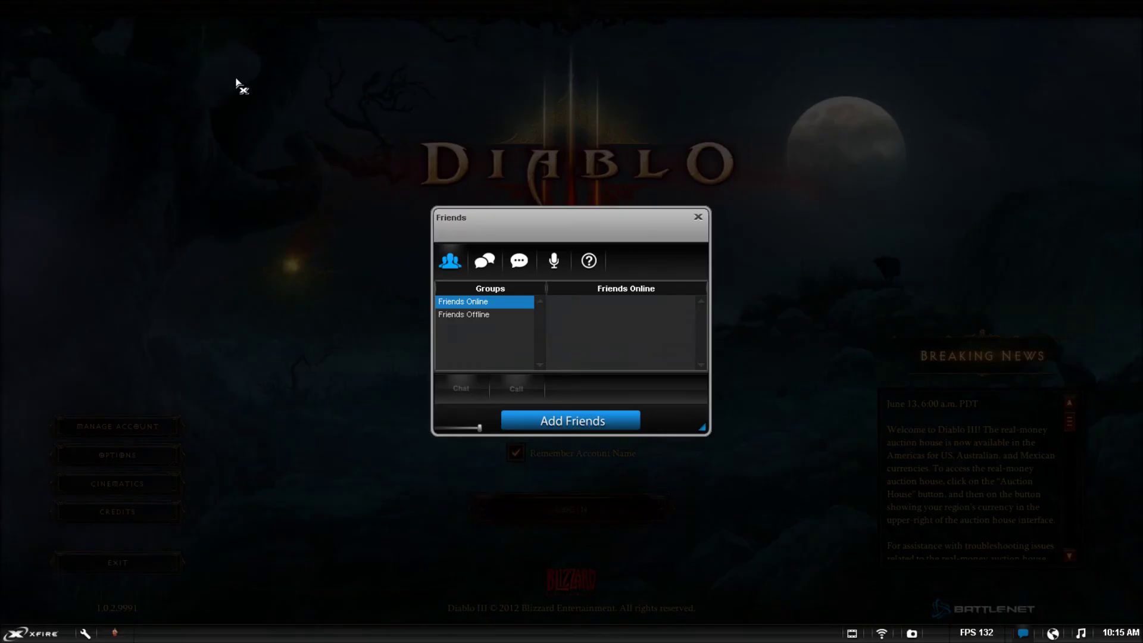
pyautogui.press('Scroll_Lock+x')
pyautogui.hotkey('shift', 'Tab')
pyautogui.hotkey('shift', 'Tab')
pyautogui.press('Scroll_Lock+x')
pyautogui.press('Scroll_Lock+x')
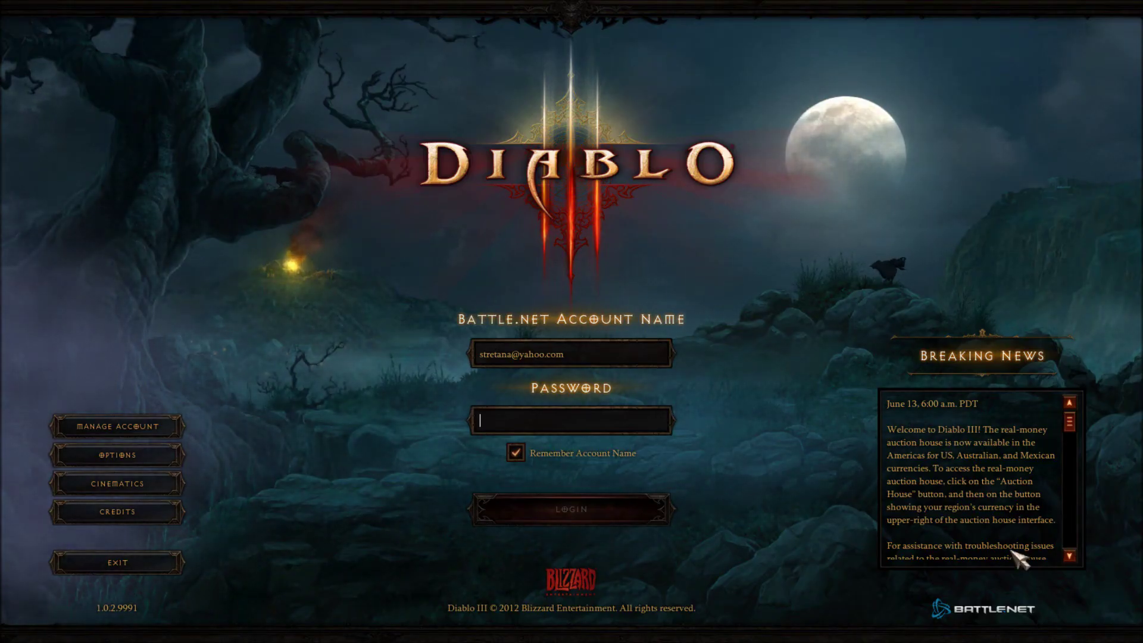
# Enter the Battle.net account password and log in to Diablo III.
pyautogui.write('******')
pyautogui.press('Return')
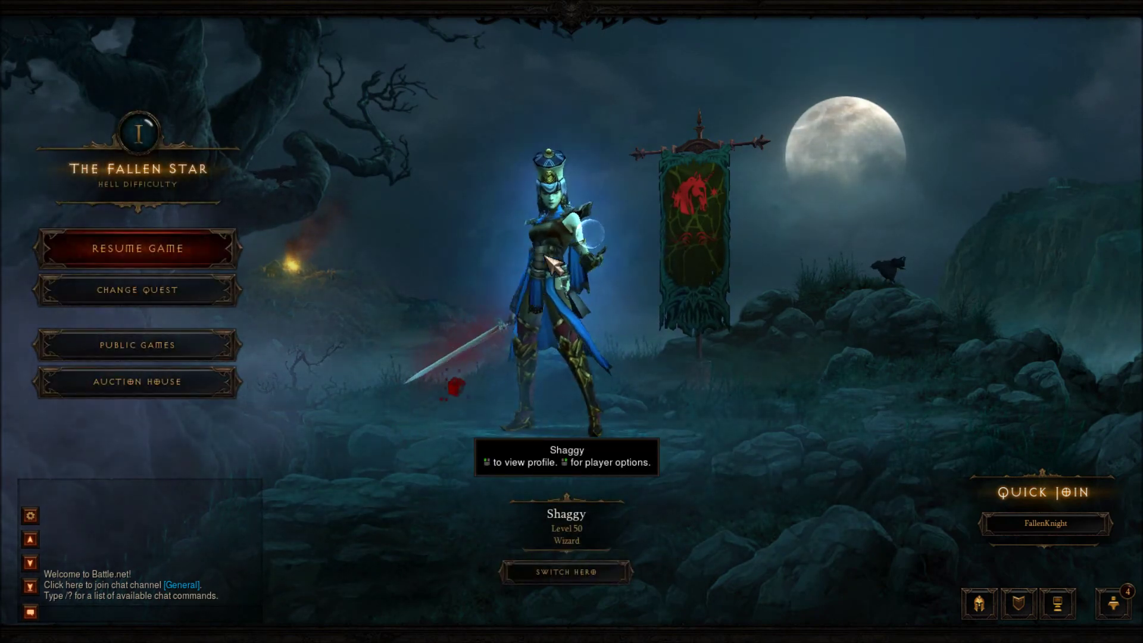
# Examine the profile's career page and its Monk and Wizard heroes, close the profile, and check the social list before closing it.
pyautogui.rightClick(529, 284)
pyautogui.click(574, 334)
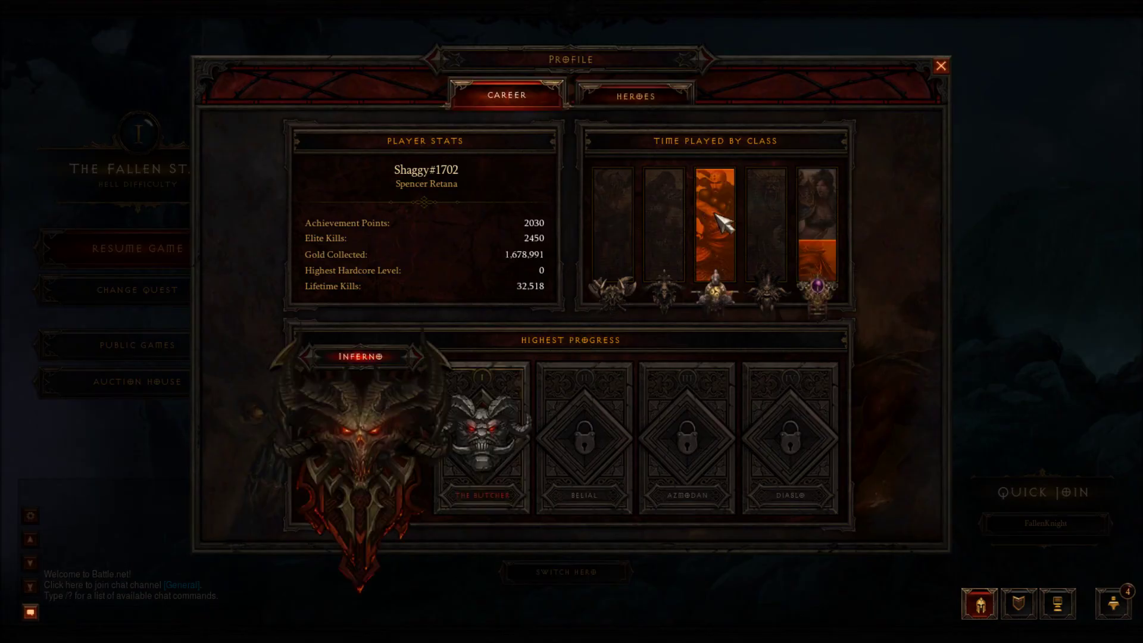
pyautogui.click(632, 95)
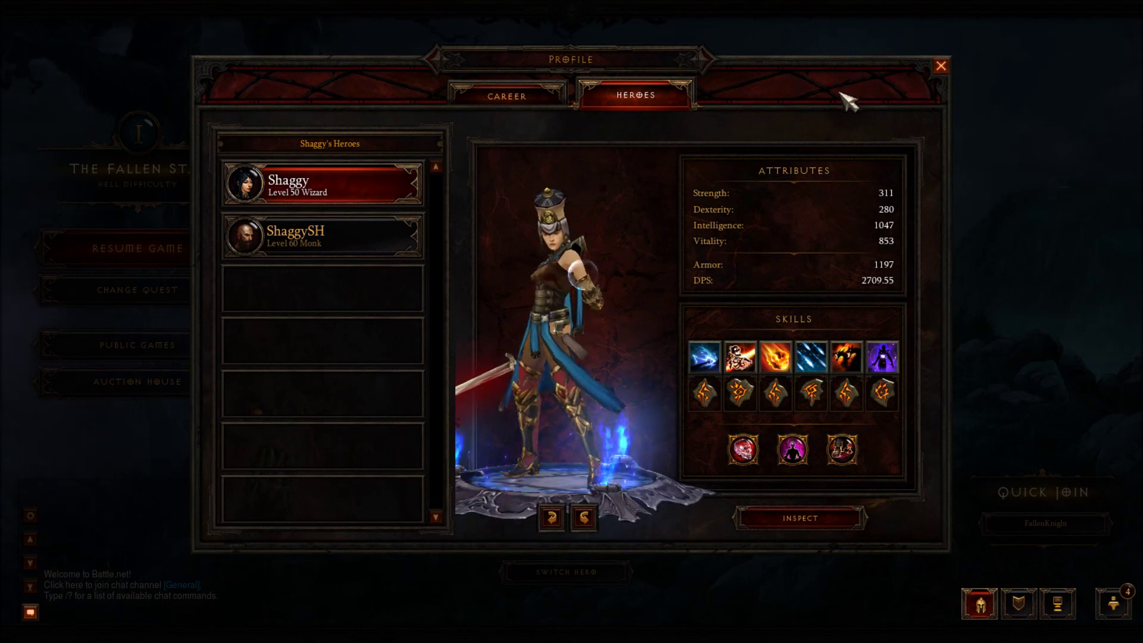
pyautogui.click(324, 244)
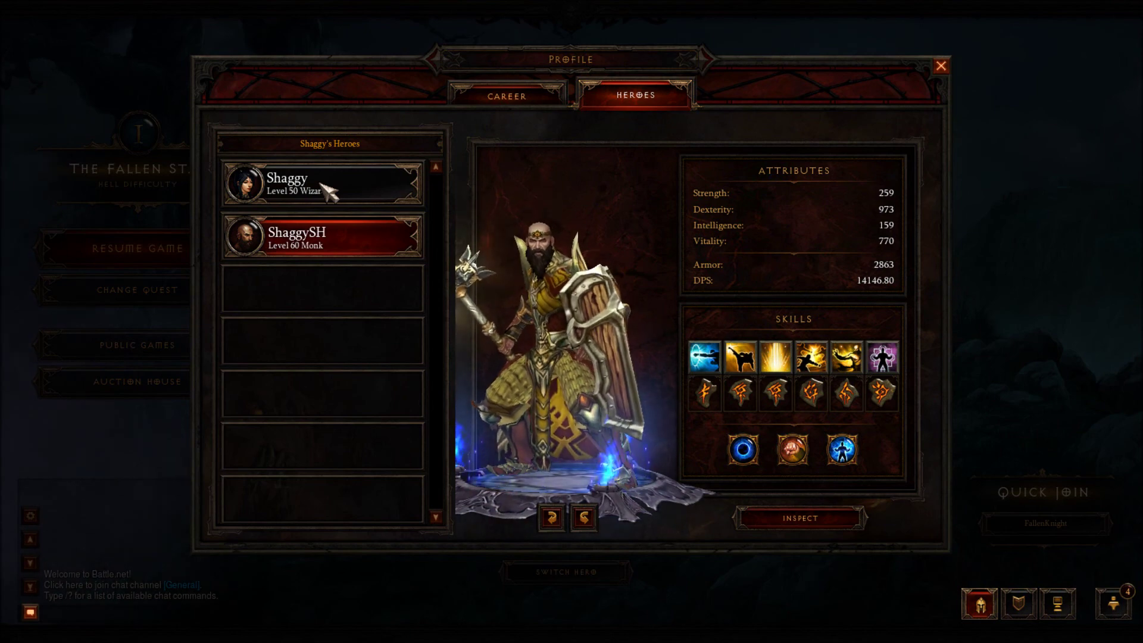
pyautogui.click(328, 190)
pyautogui.click(941, 67)
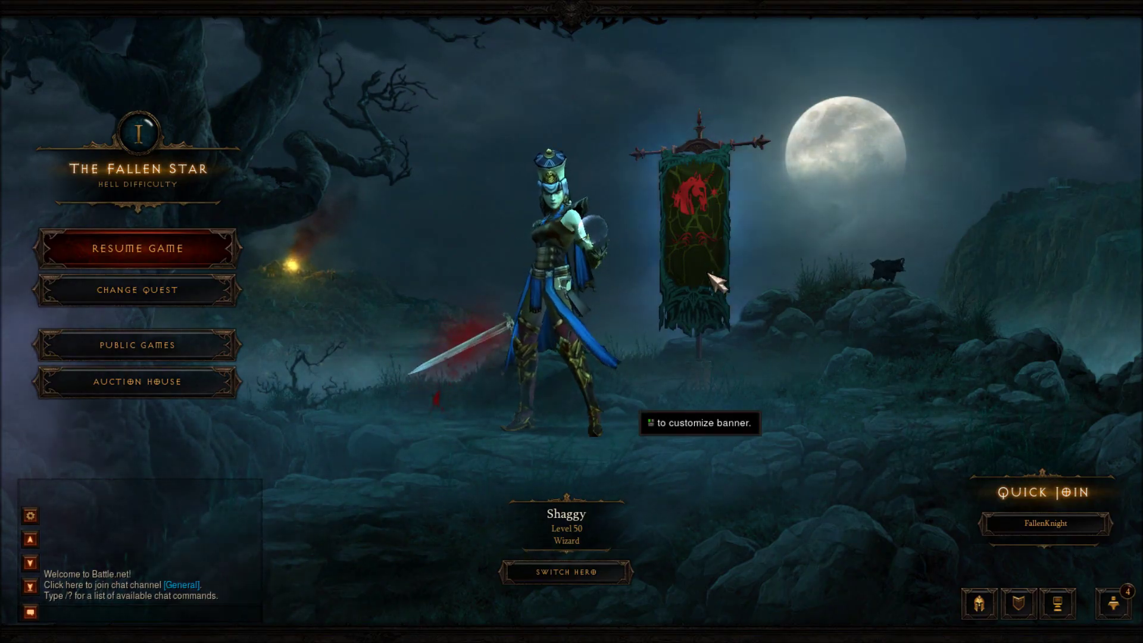
pyautogui.click(1113, 603)
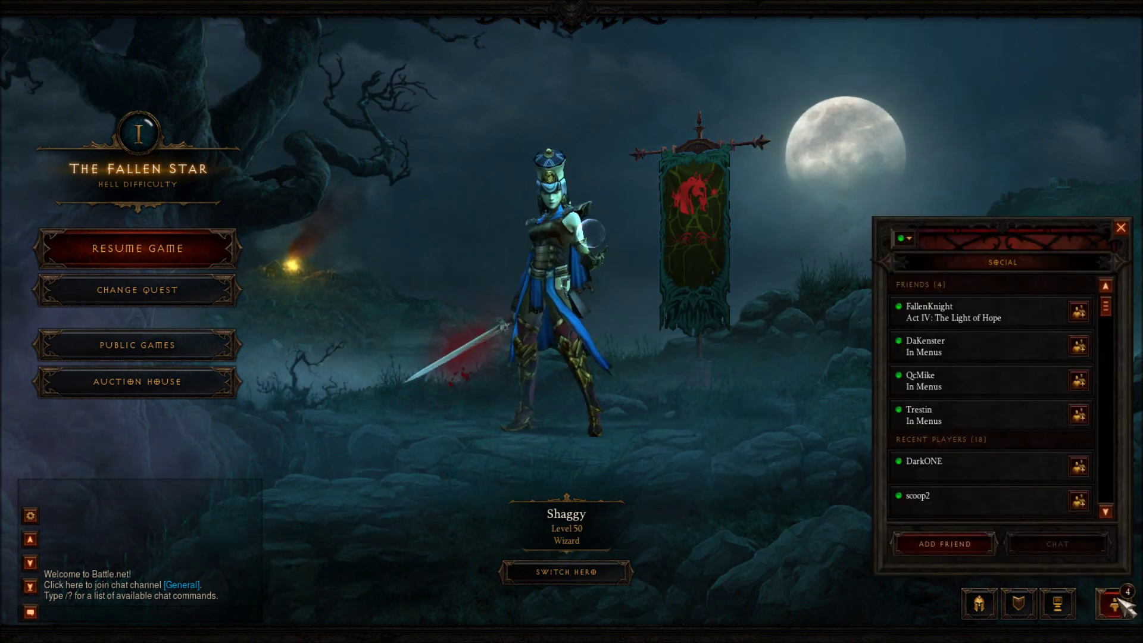
pyautogui.click(1114, 603)
# Open the Xfire overlay over the hero screen, close its Friends window, and return to the game.
pyautogui.press('Scroll_Lock')
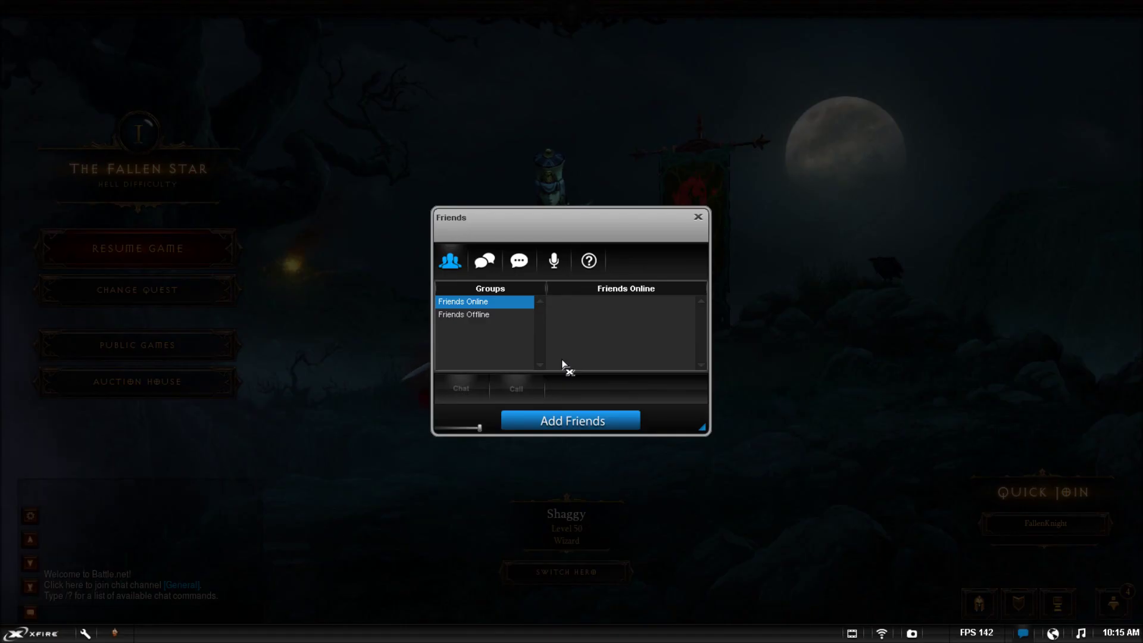
pyautogui.click(699, 219)
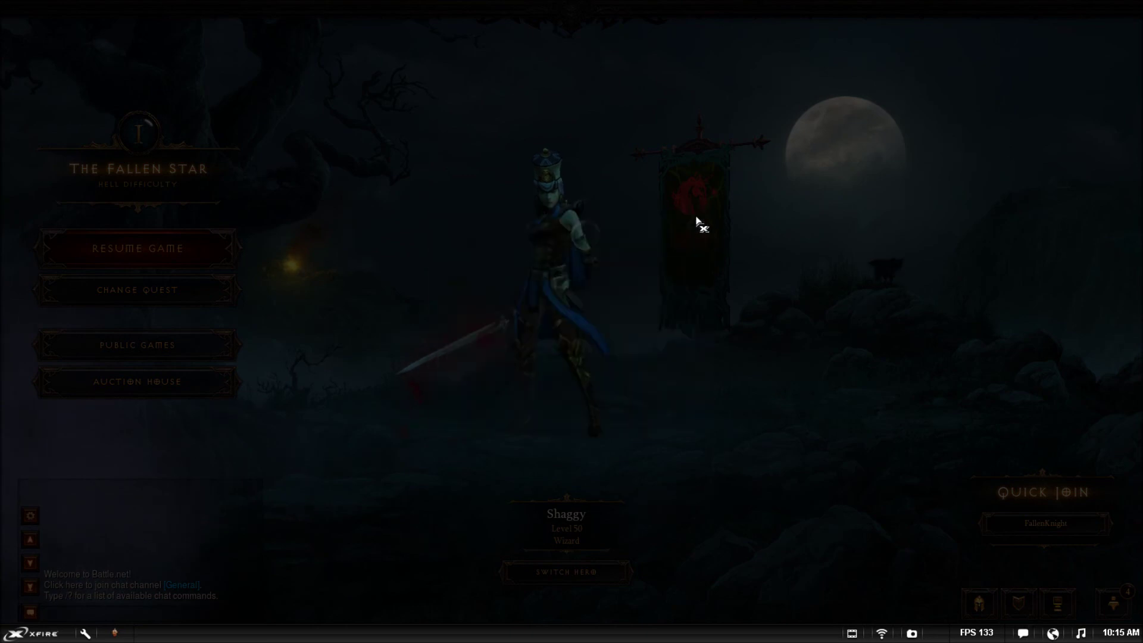
pyautogui.press('Scroll_Lock')
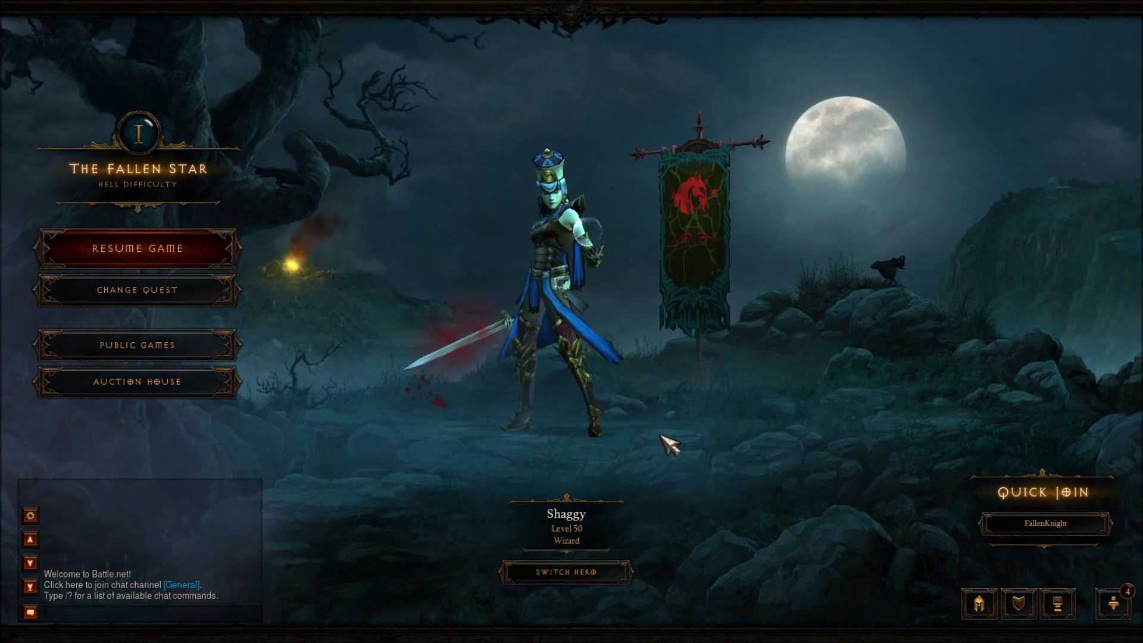